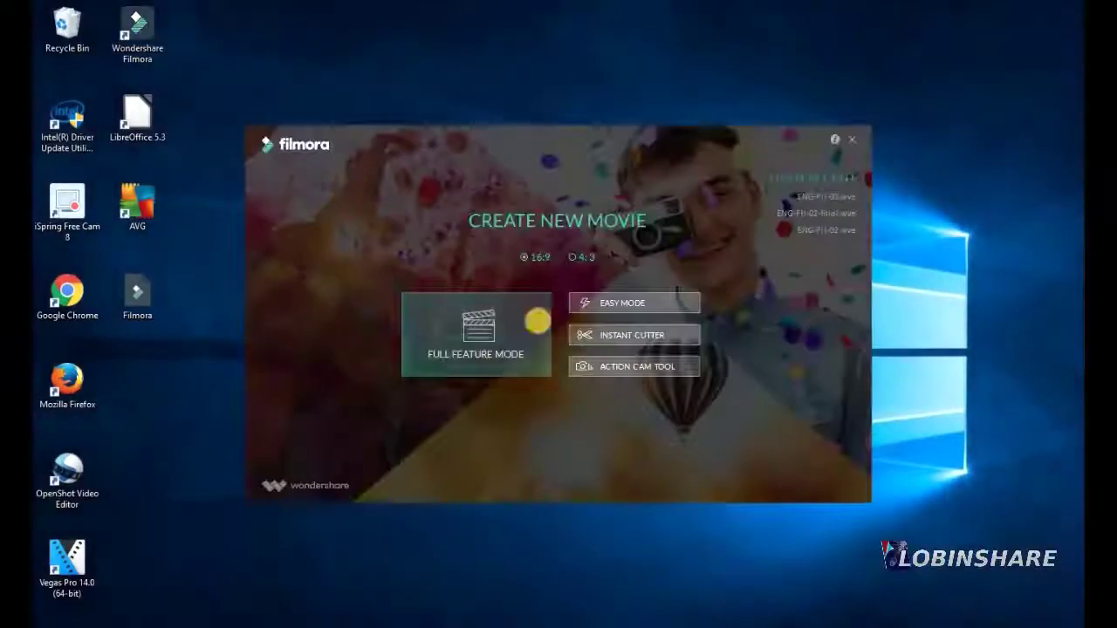
- Switch to Full Feature Mode and import the green-screen dancing girl video from Videos
left_click(484, 324)
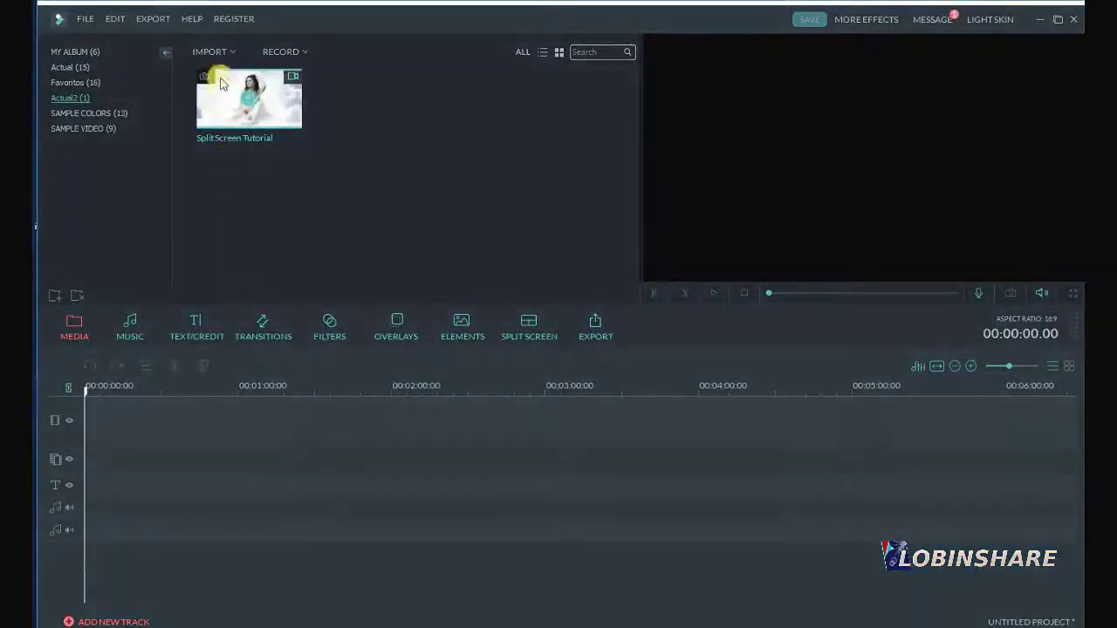
left_click(218, 53)
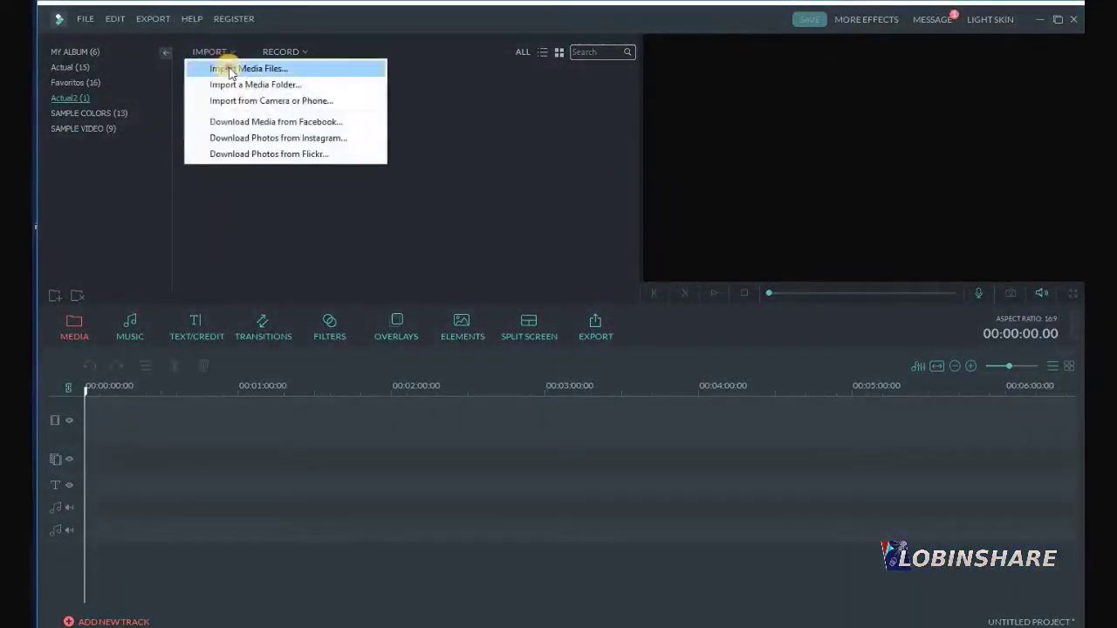
left_click(231, 69)
left_click(615, 232)
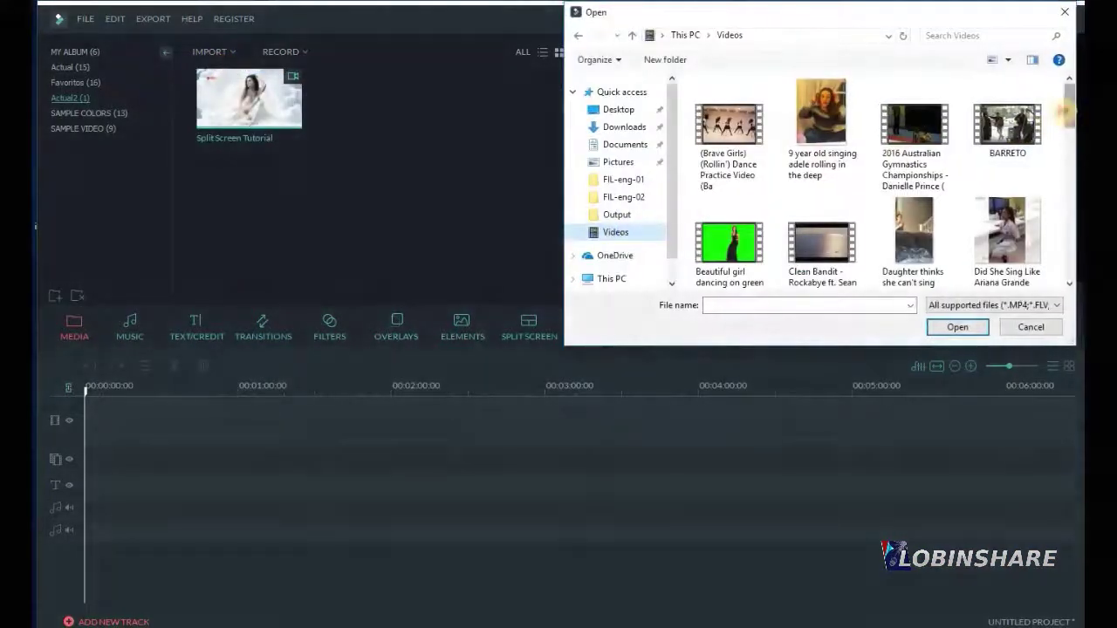
scroll(1065, 111, "down", 1)
left_click(747, 218)
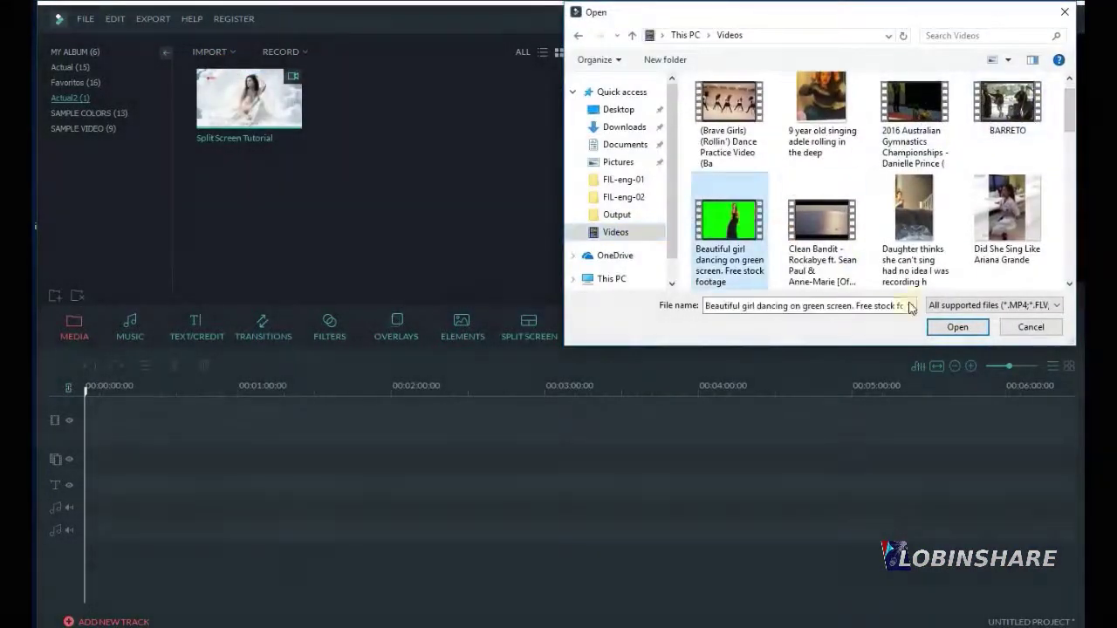
left_click(956, 327)
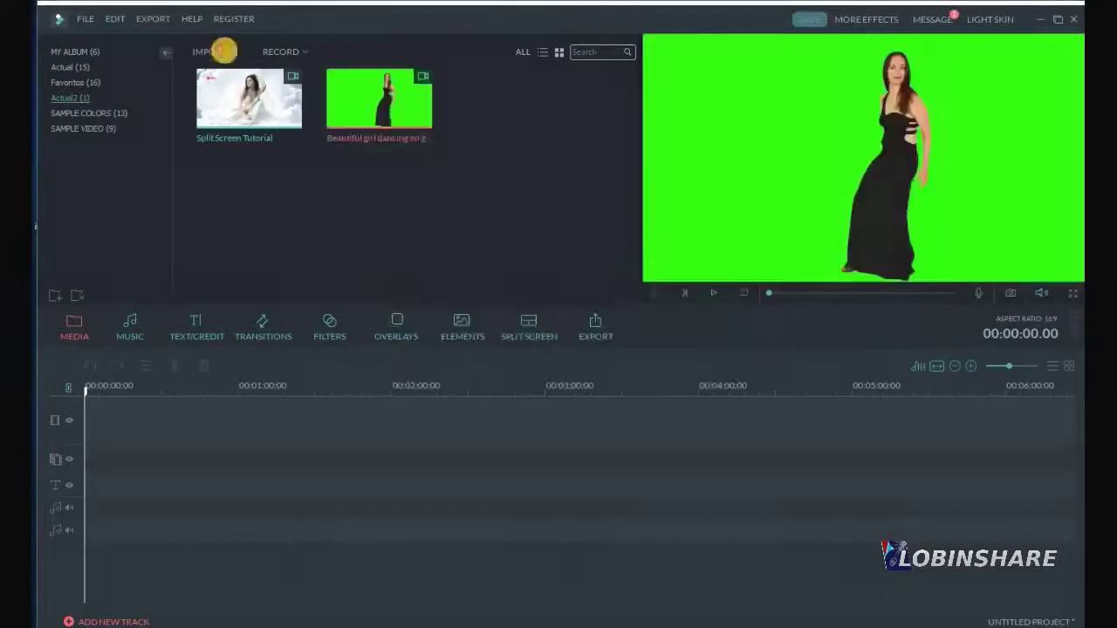
- Import the green-screen video of the girl sitting on a chair
left_click(218, 52)
left_click(236, 69)
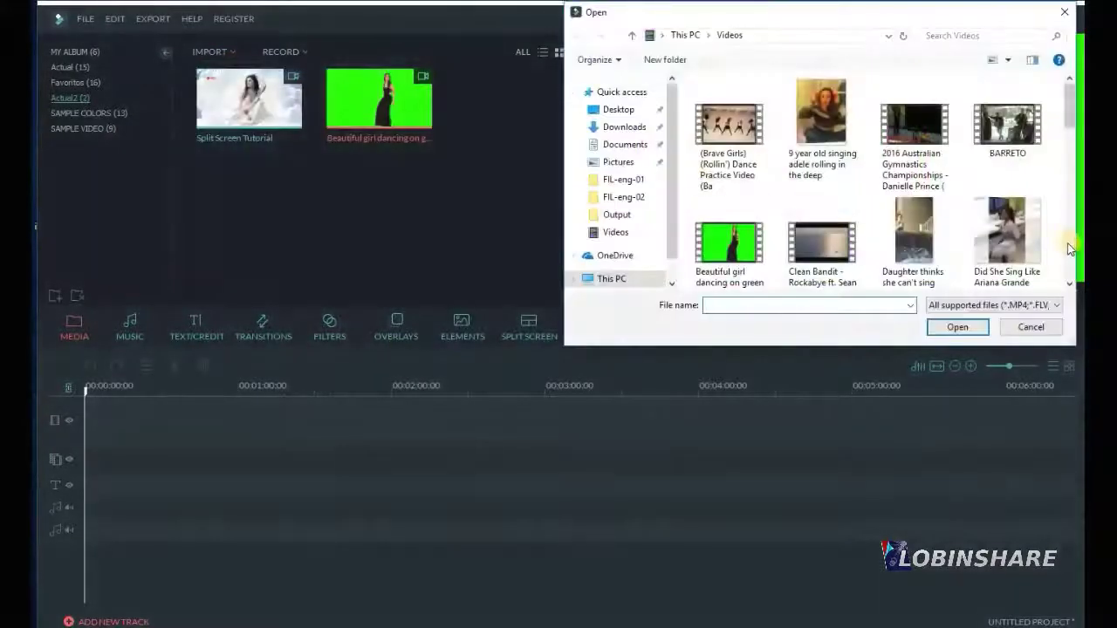
scroll(1072, 248, "down", 5)
scroll(1067, 244, "up", 3)
left_click(914, 218)
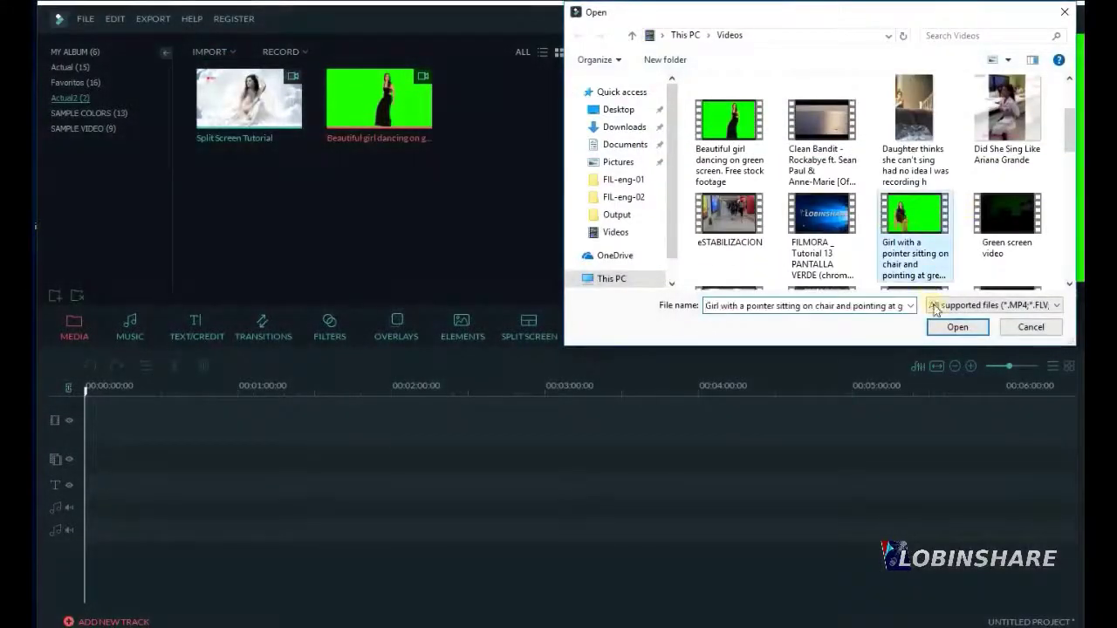
left_click(954, 328)
- Import the green screen girl clip from the Pictures folder
left_click(214, 51)
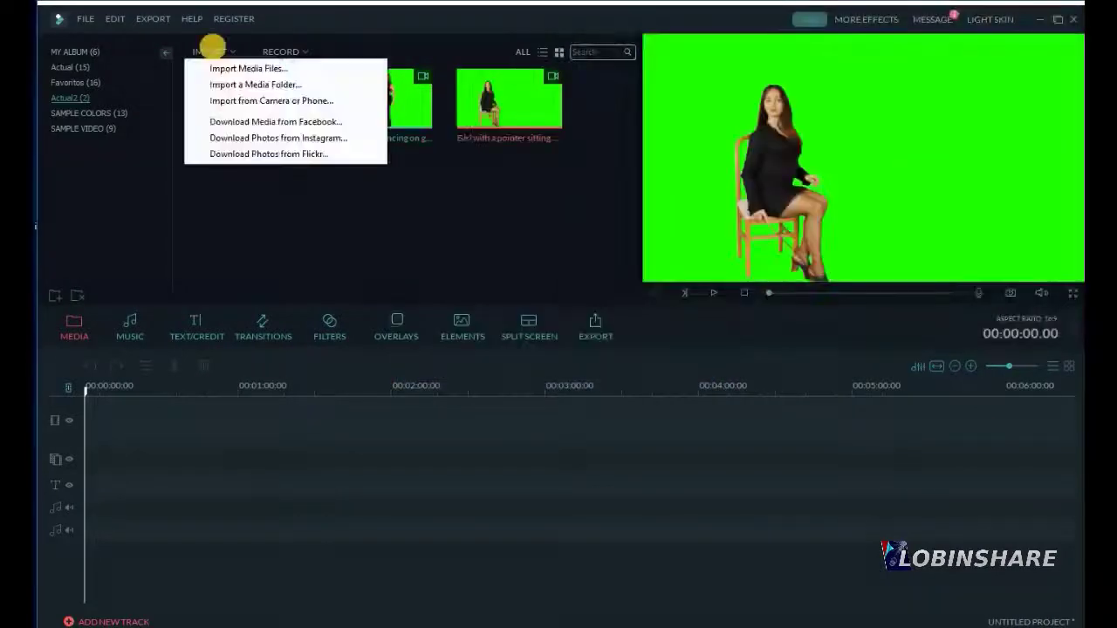
left_click(232, 70)
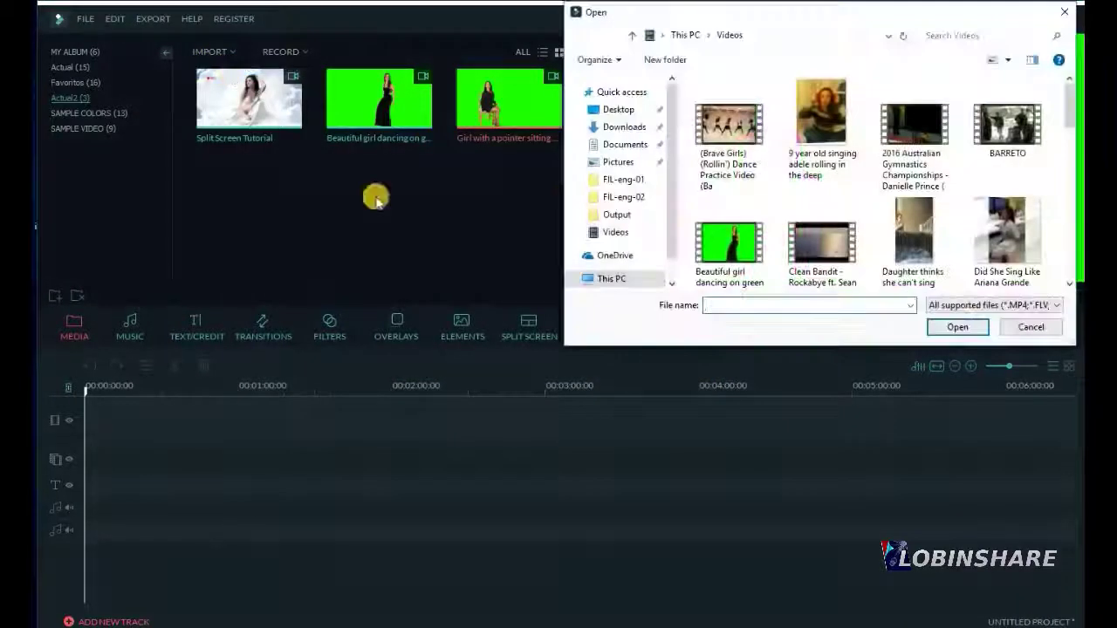
left_click(618, 162)
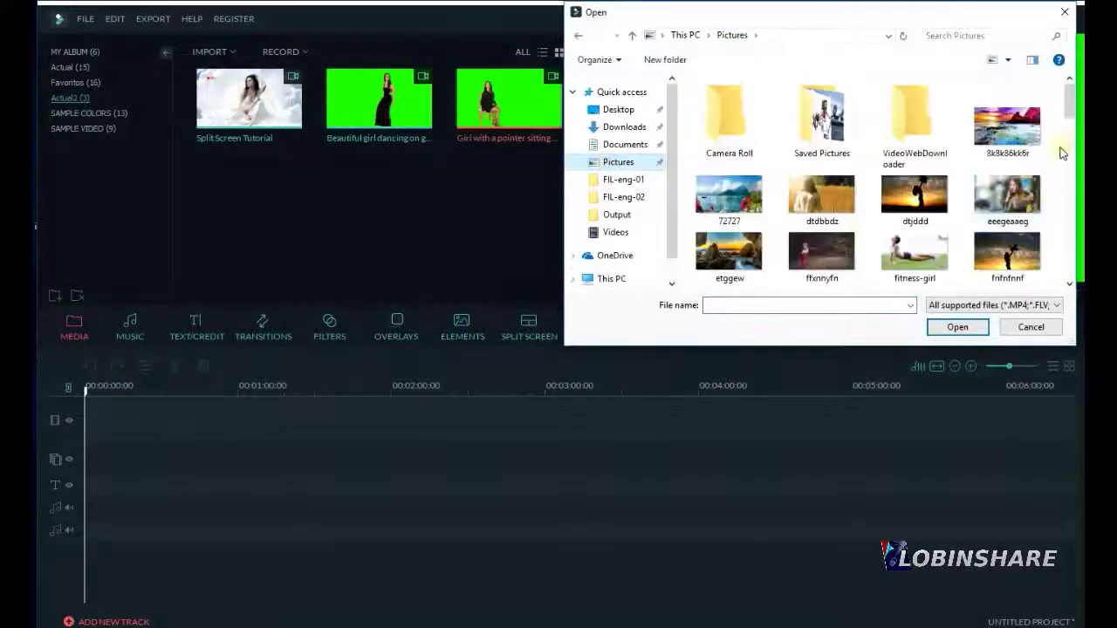
left_click_drag(1069, 118, 1068, 144)
double_click(750, 130)
- Import the uderworld clip and the Imagen4 moonlit lake picture
left_click(229, 51)
left_click(248, 69)
double_click(729, 210)
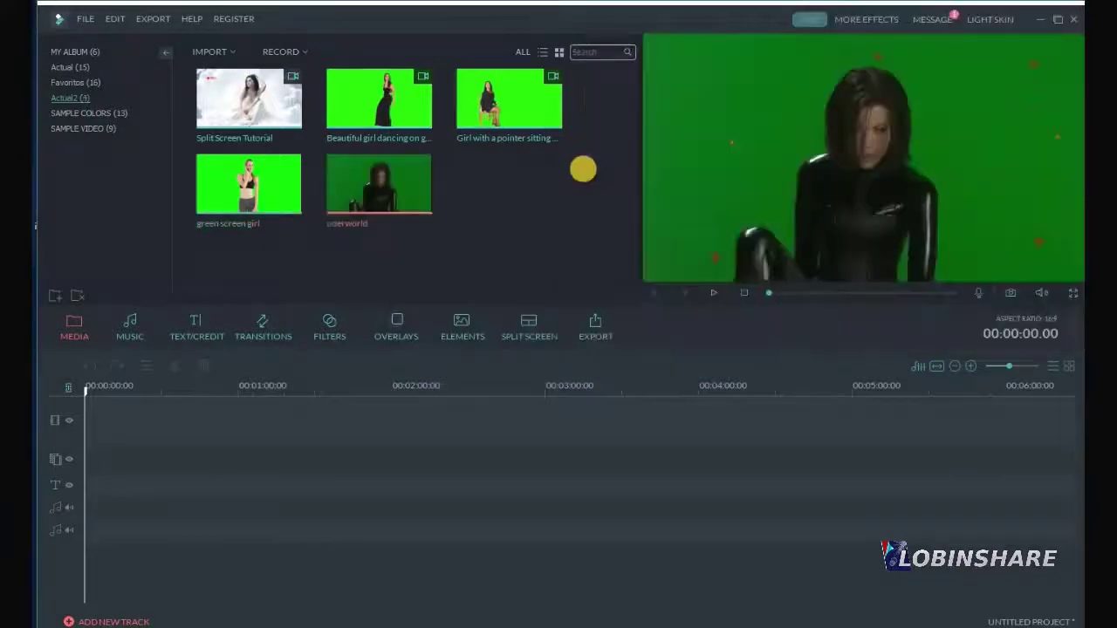
left_click(212, 52)
left_click(229, 70)
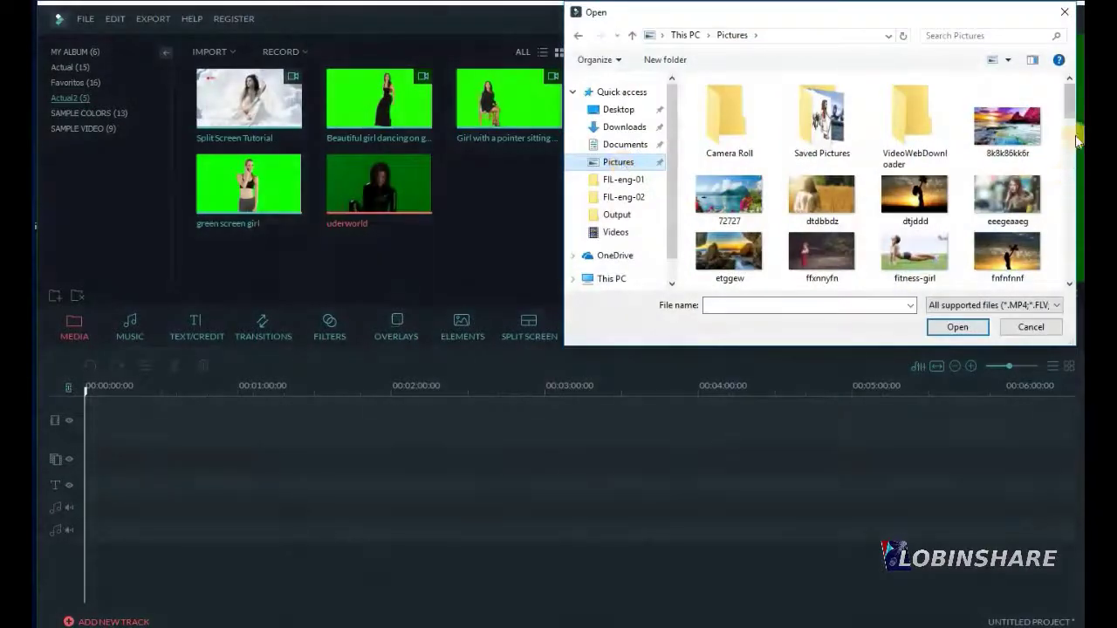
left_click_drag(1072, 104, 1071, 147)
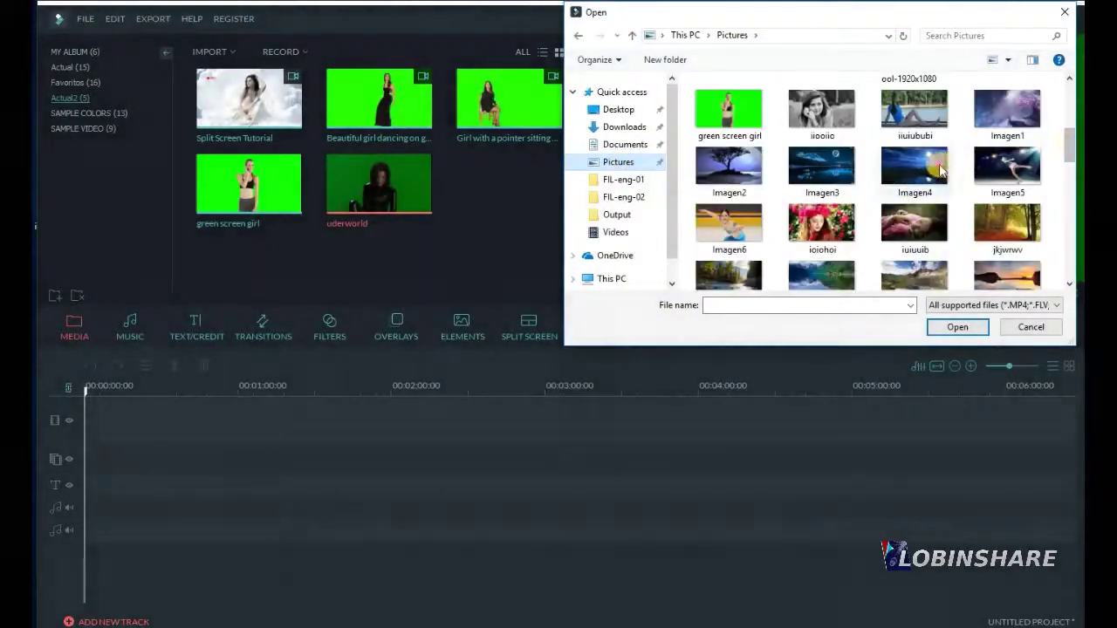
left_click(939, 170)
left_click(956, 326)
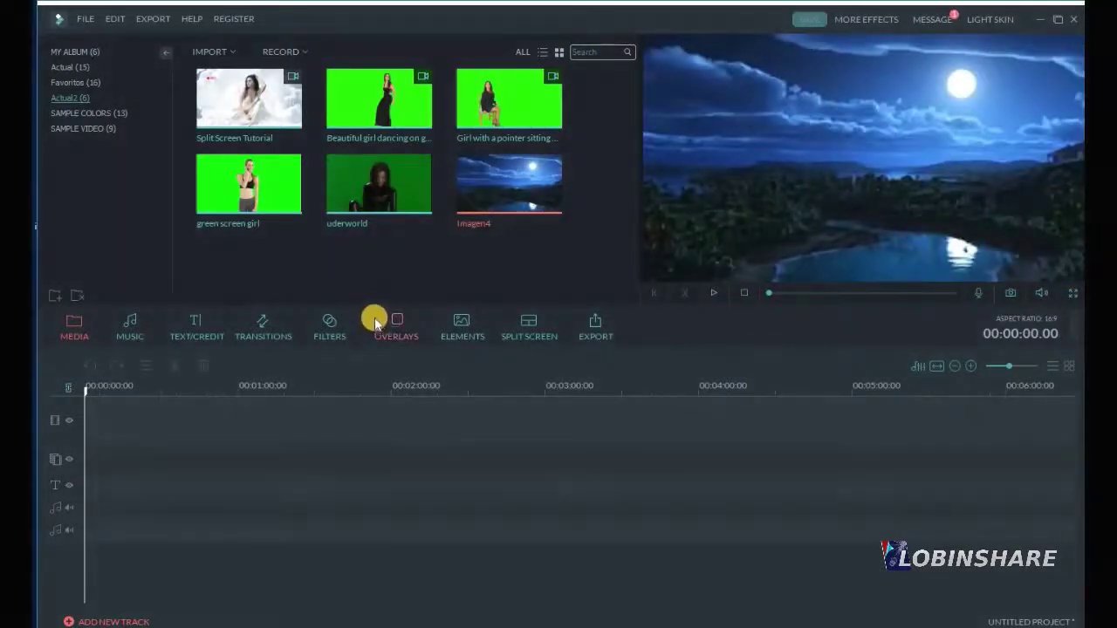
- Place Imagen4 at the start of the video track and lengthen it as the background
mouse_move(476, 189)
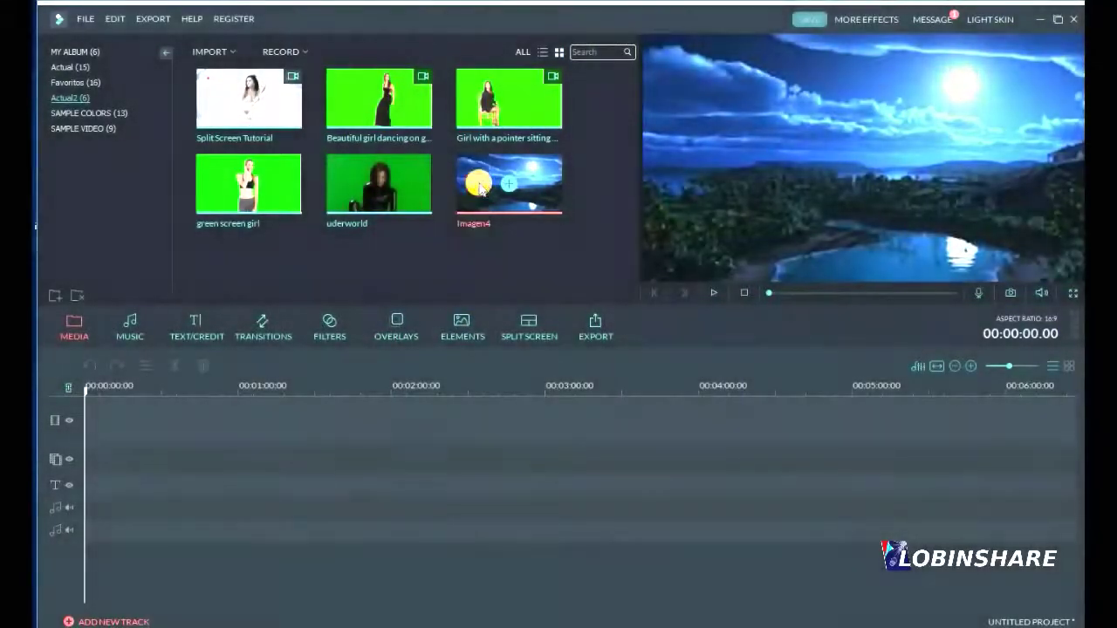
left_click_drag(197, 407, 147, 423)
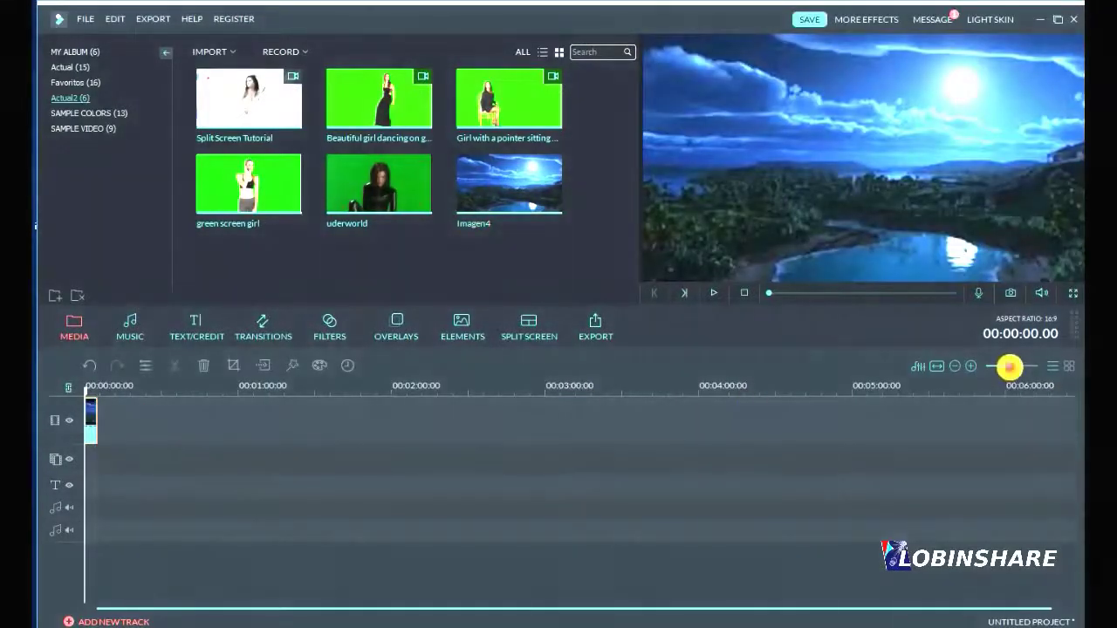
left_click_drag(1009, 367, 1017, 368)
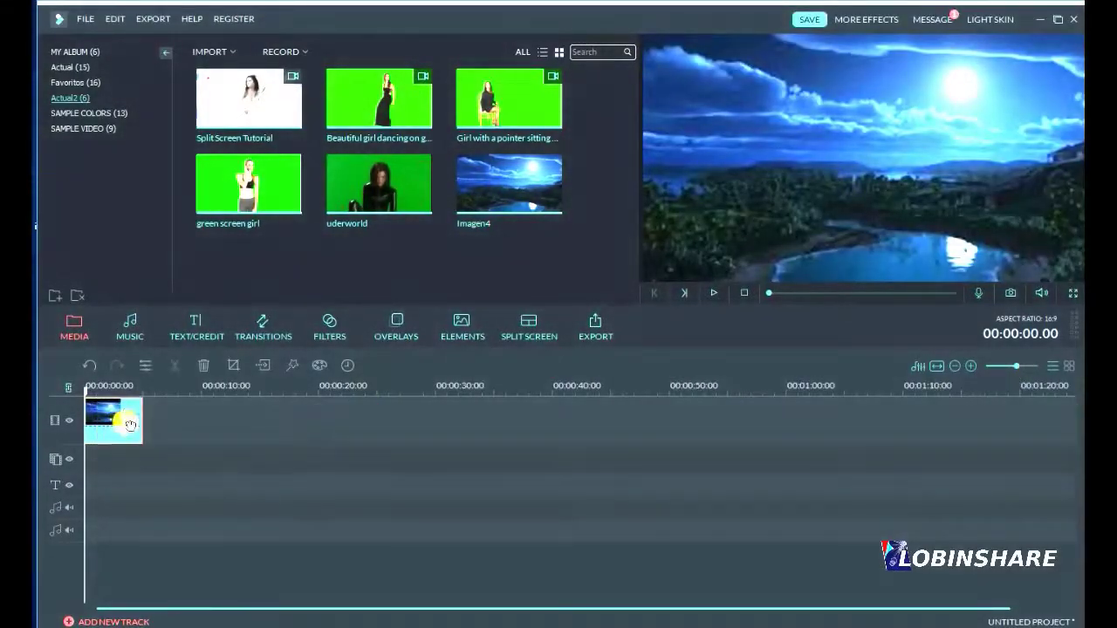
left_click_drag(138, 419, 220, 423)
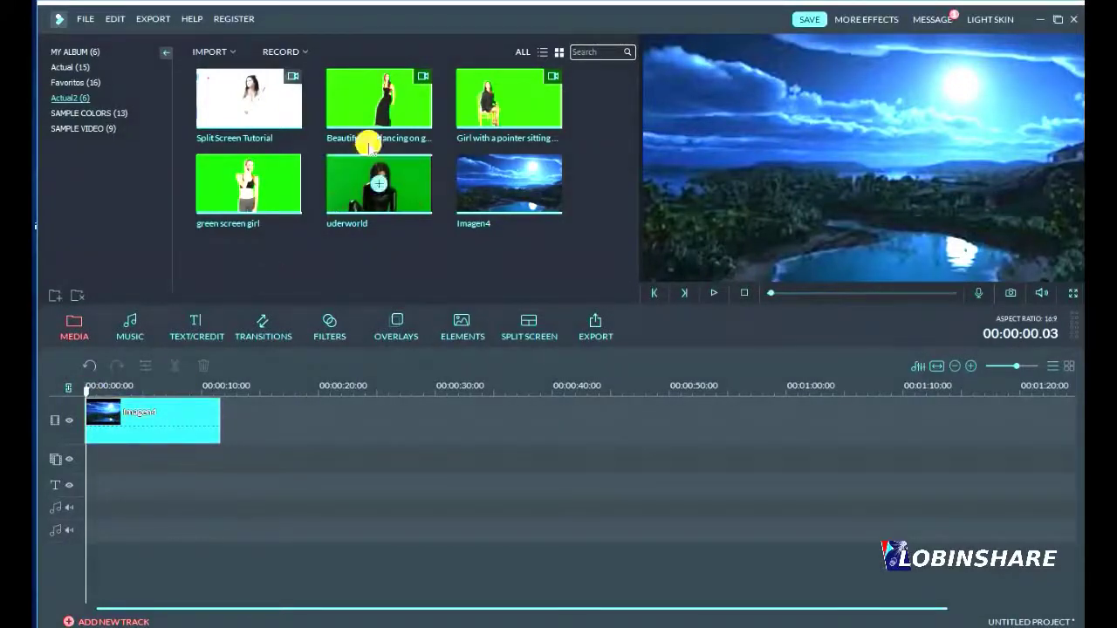
- Put the dancing girl clip on track 2 at 0:00, shrunk and moved to upper centre
left_click(395, 105)
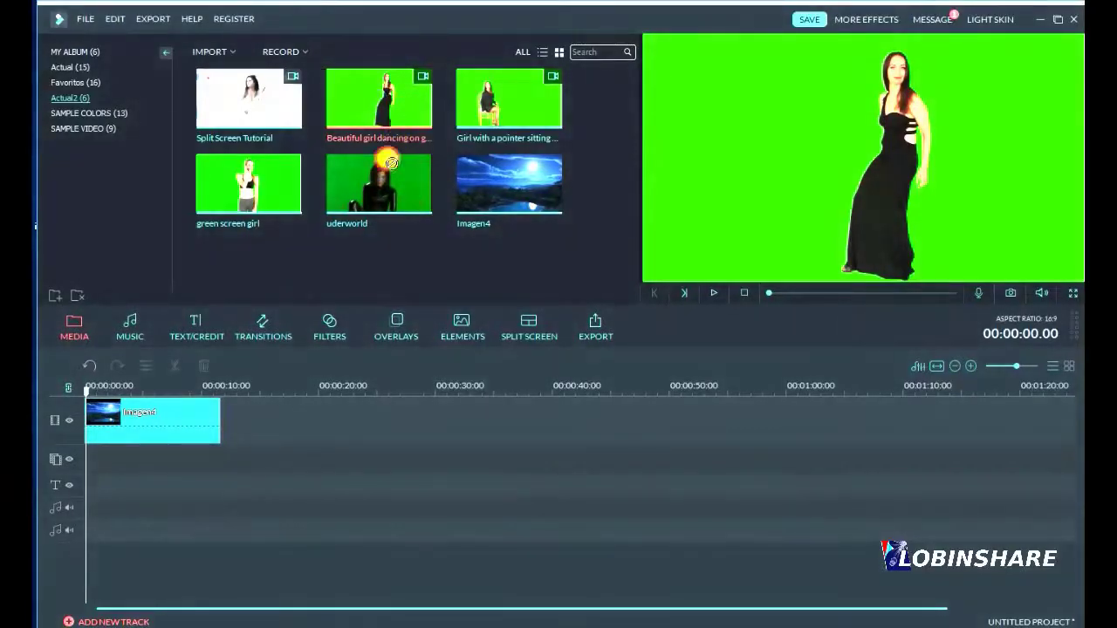
left_click_drag(279, 372, 93, 463)
left_click(103, 388)
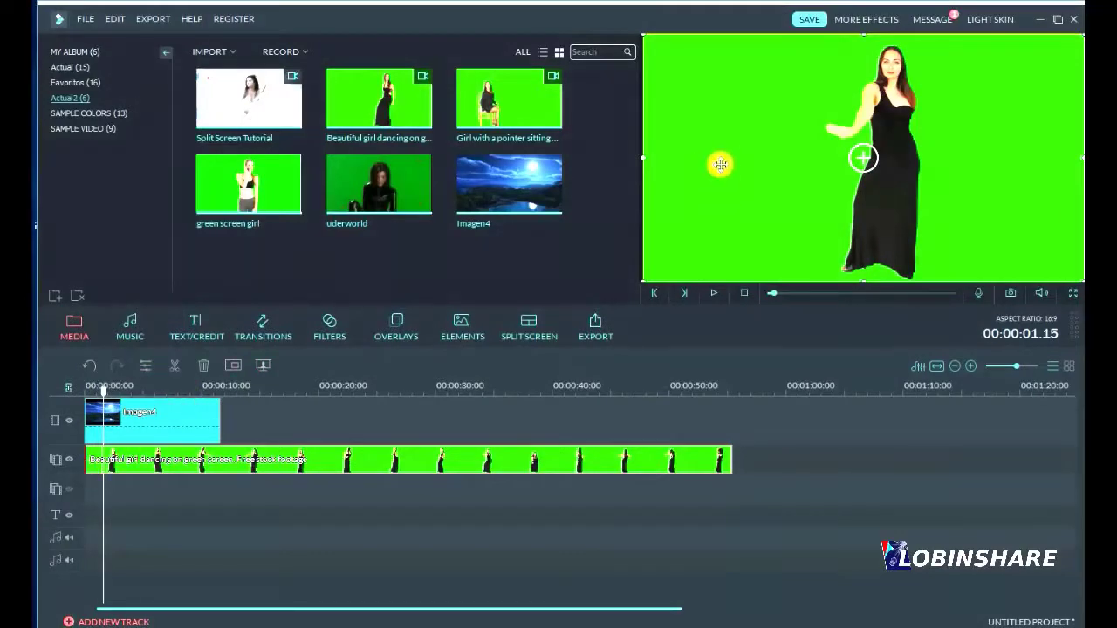
left_click_drag(642, 35, 750, 137)
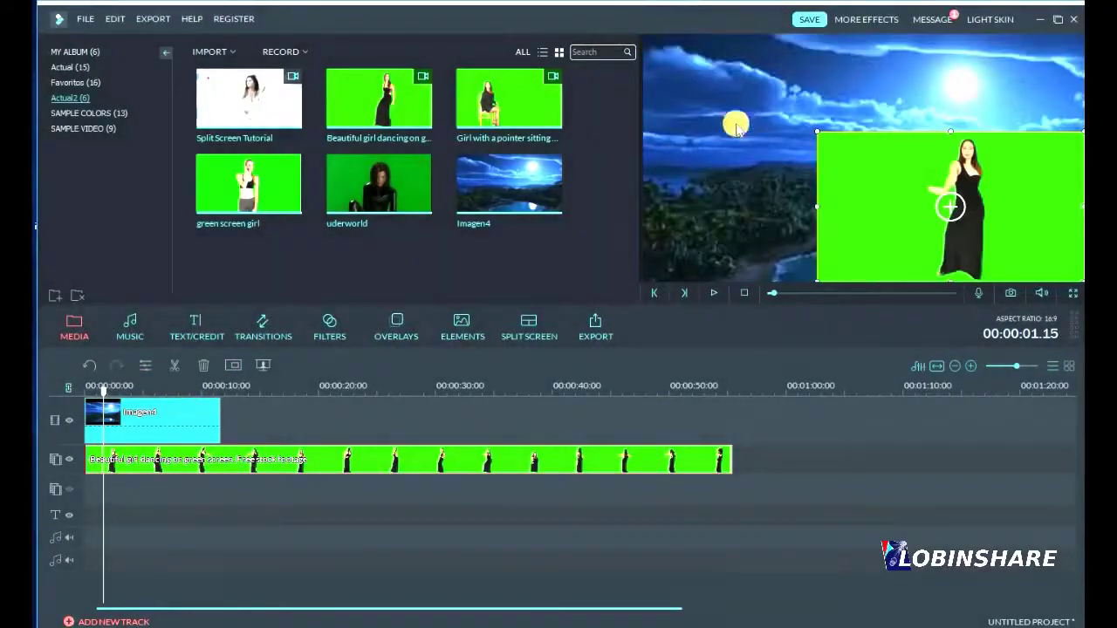
left_click_drag(882, 174, 808, 135)
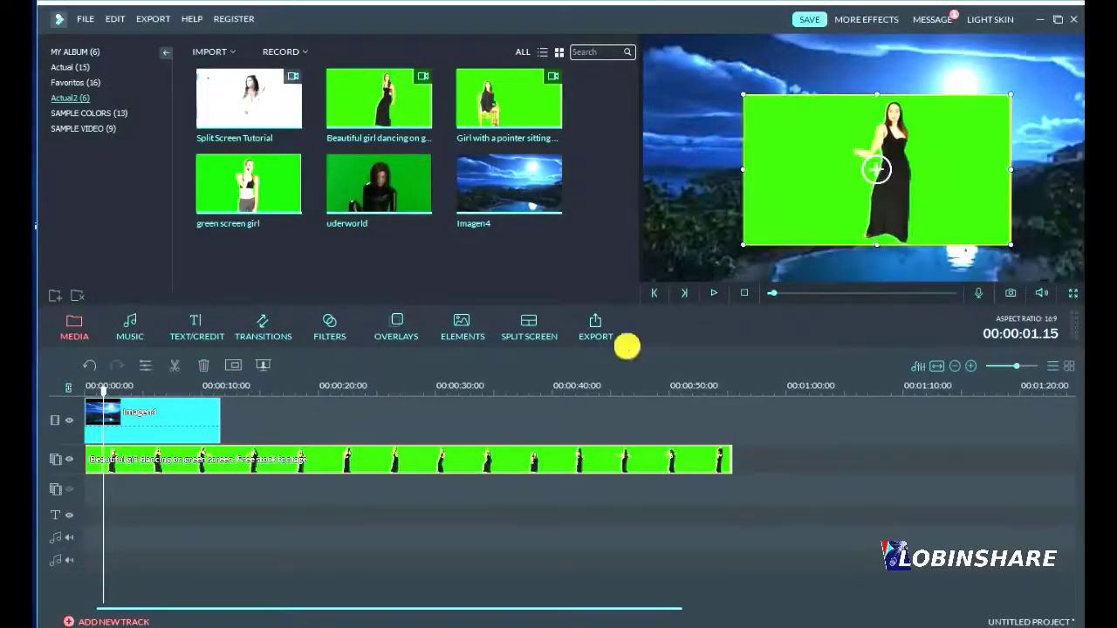
left_click(713, 294)
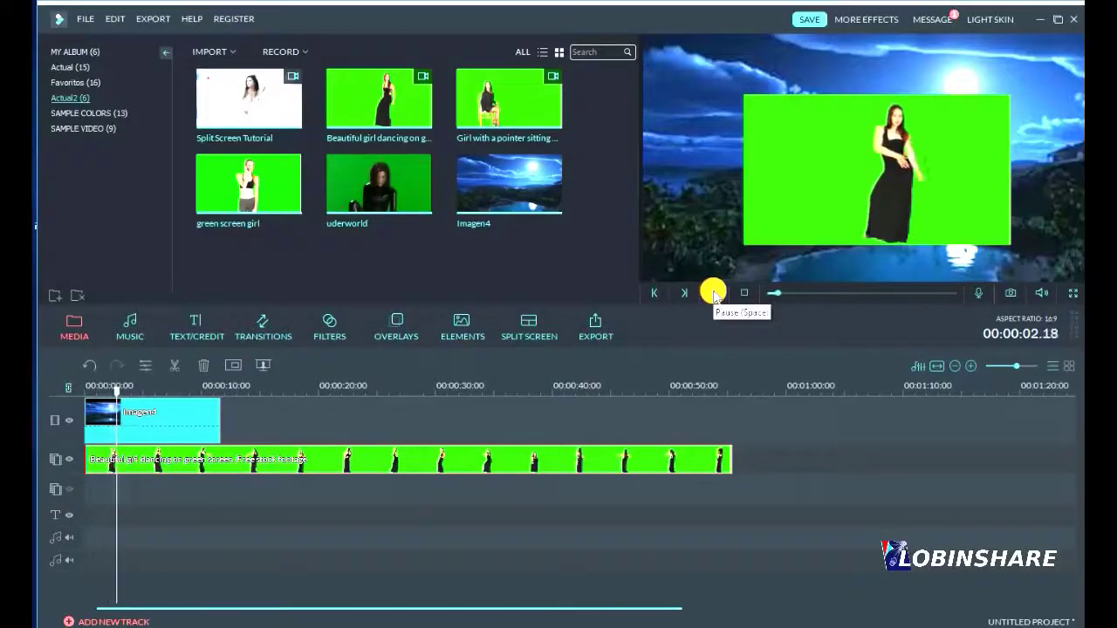
left_click(713, 293)
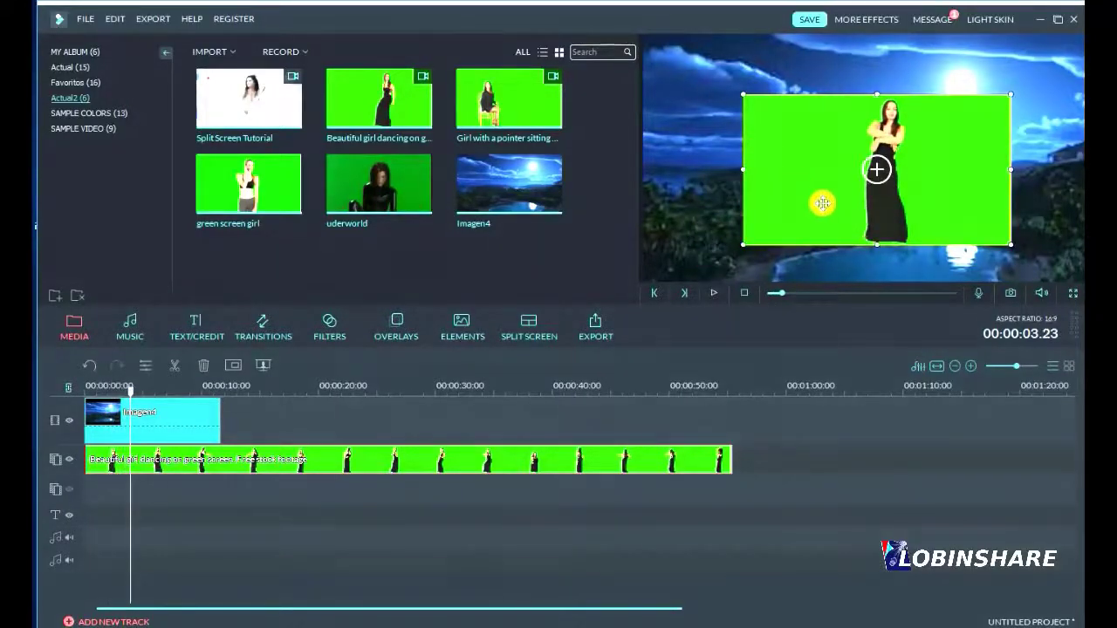
left_click(809, 169)
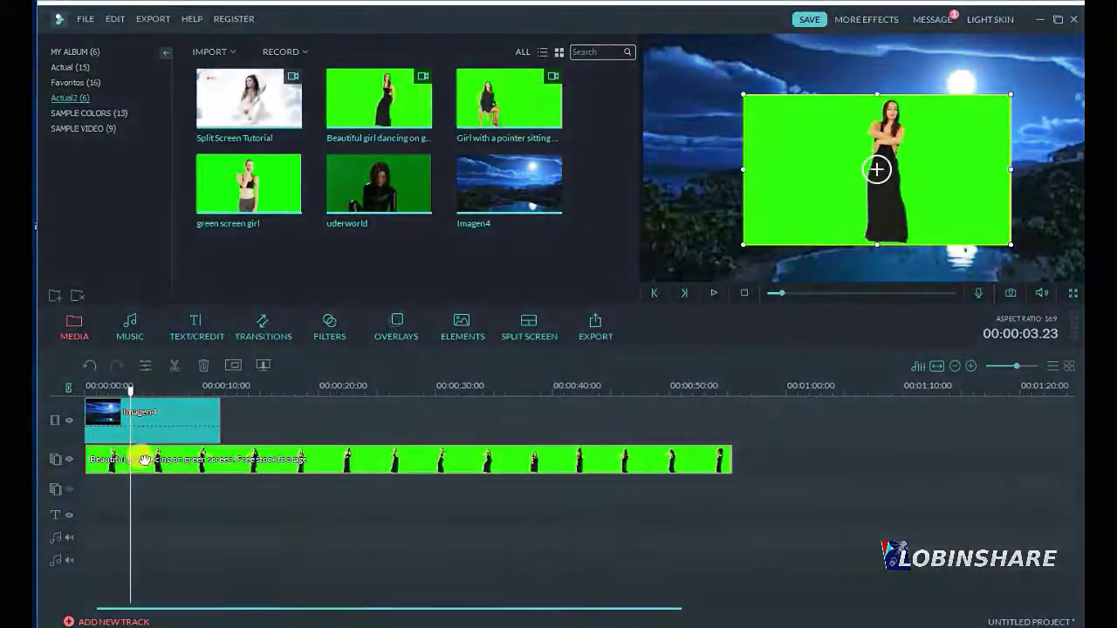
- Key out the dancer clip's green background with Green Screen's Make parts transparent
right_click(143, 460)
left_click(216, 379)
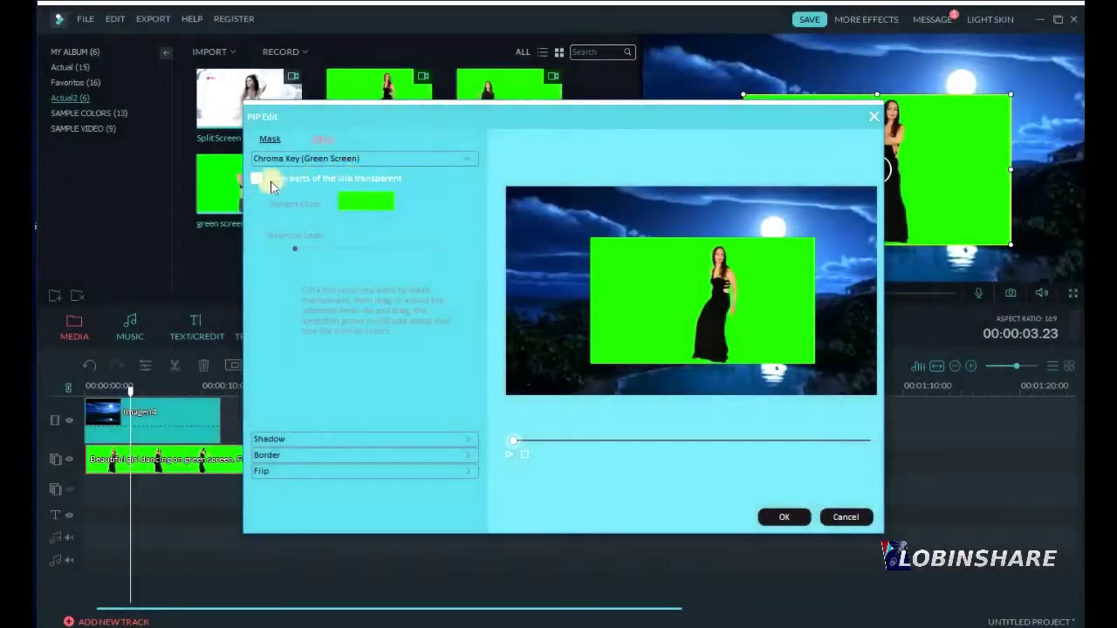
left_click(257, 179)
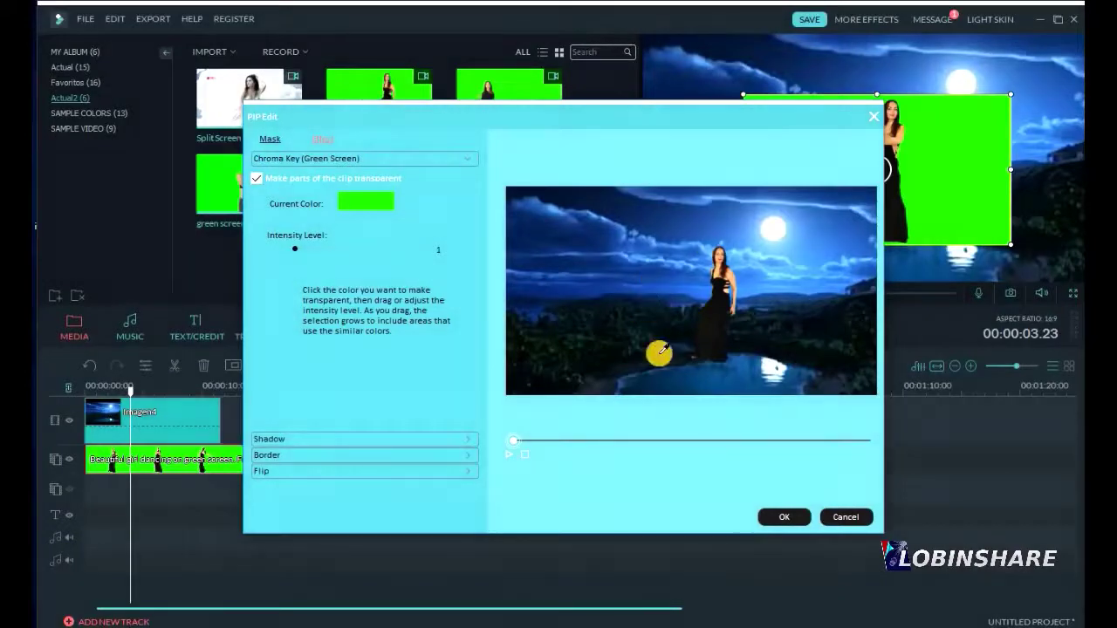
left_click(790, 519)
- Play back from the start, then move the keyed dancer left and up and enlarge her
left_click(88, 387)
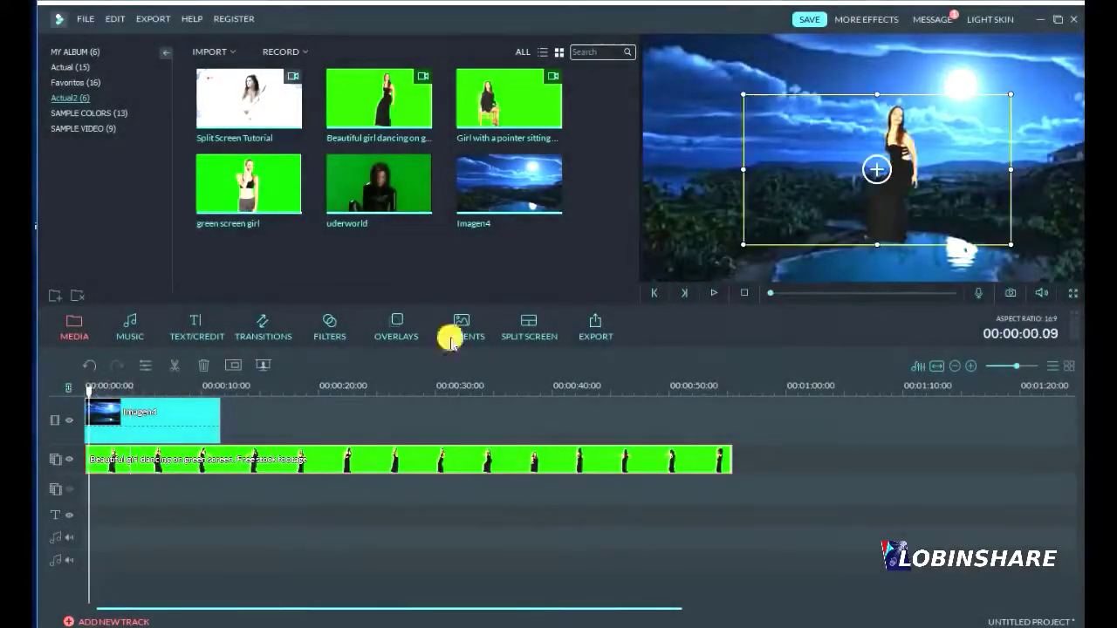
left_click(715, 297)
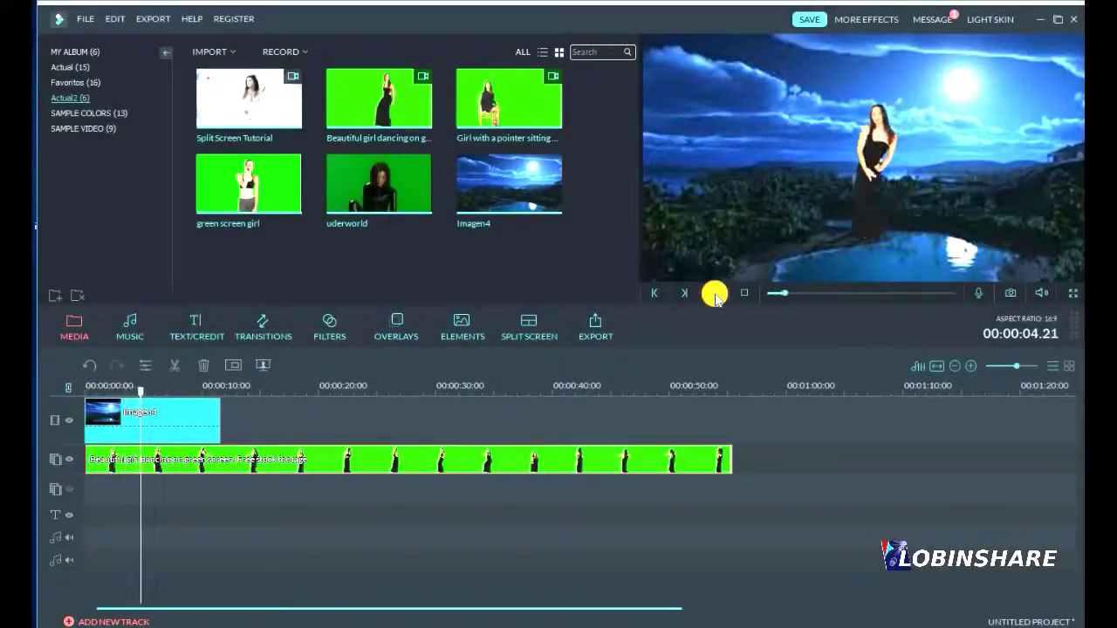
left_click(715, 298)
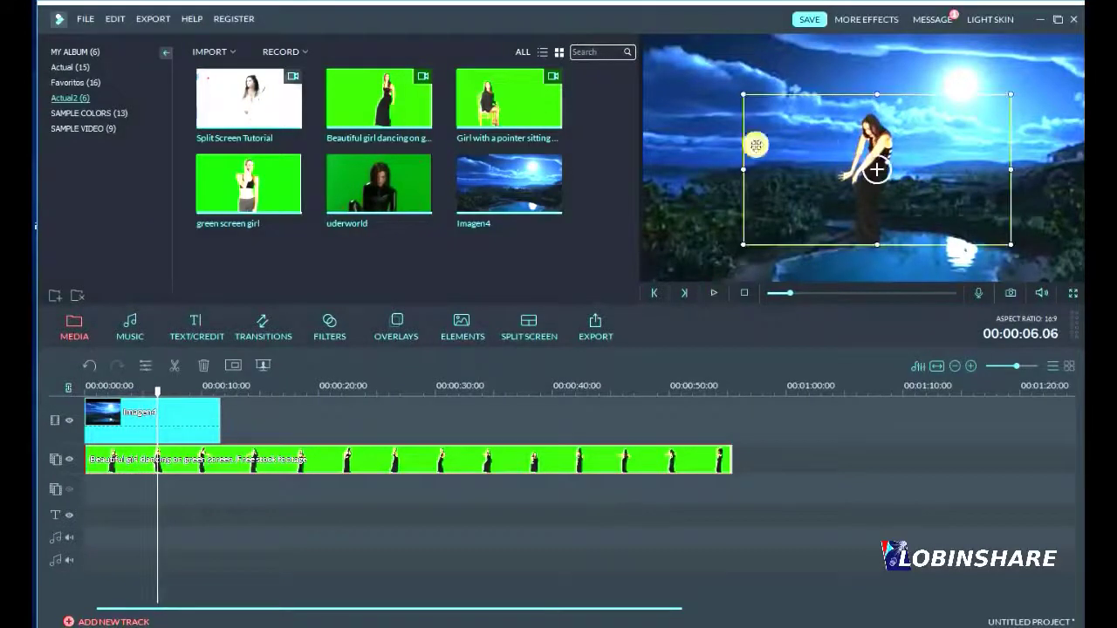
left_click_drag(916, 177, 838, 157)
left_click_drag(927, 73, 874, 106)
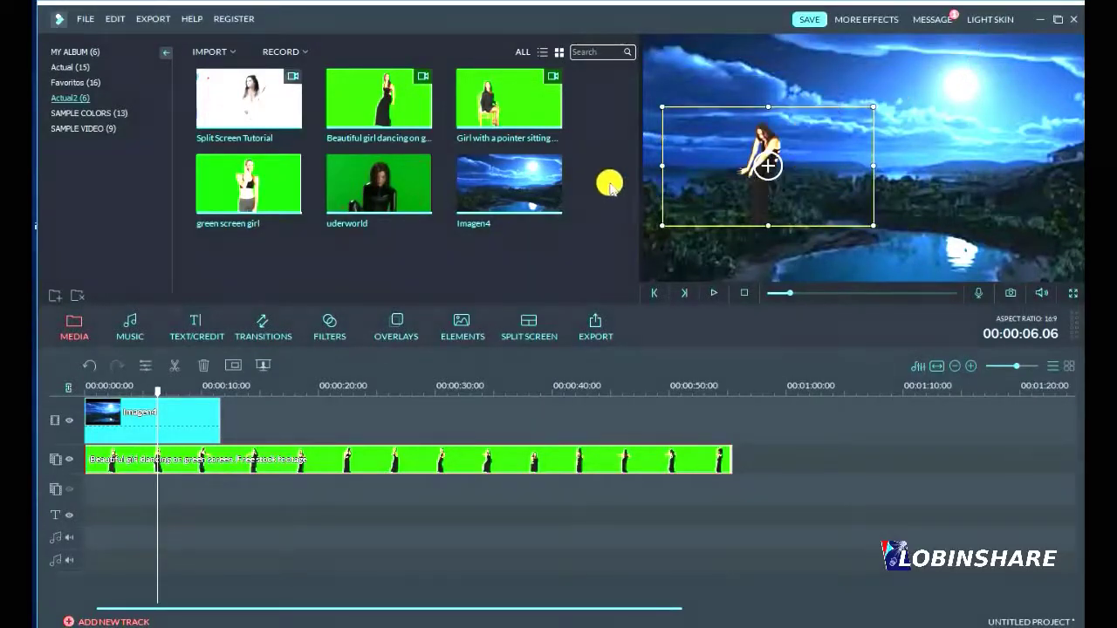
- Add the seated woman clip on a third track and shrink it toward the upper right
left_click(528, 106)
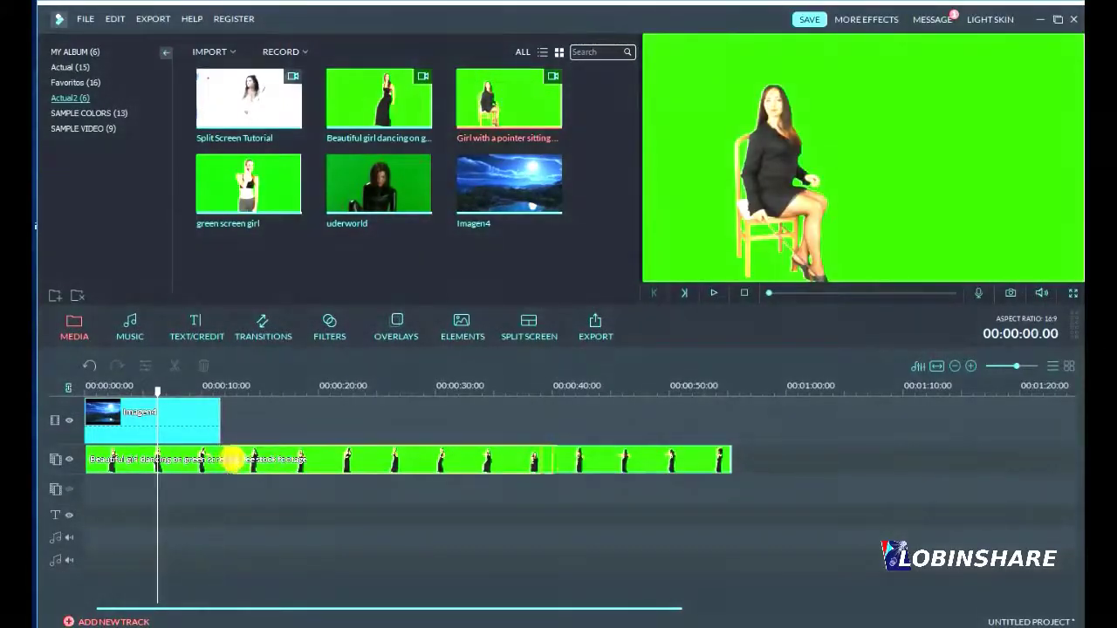
left_click_drag(236, 452, 137, 489)
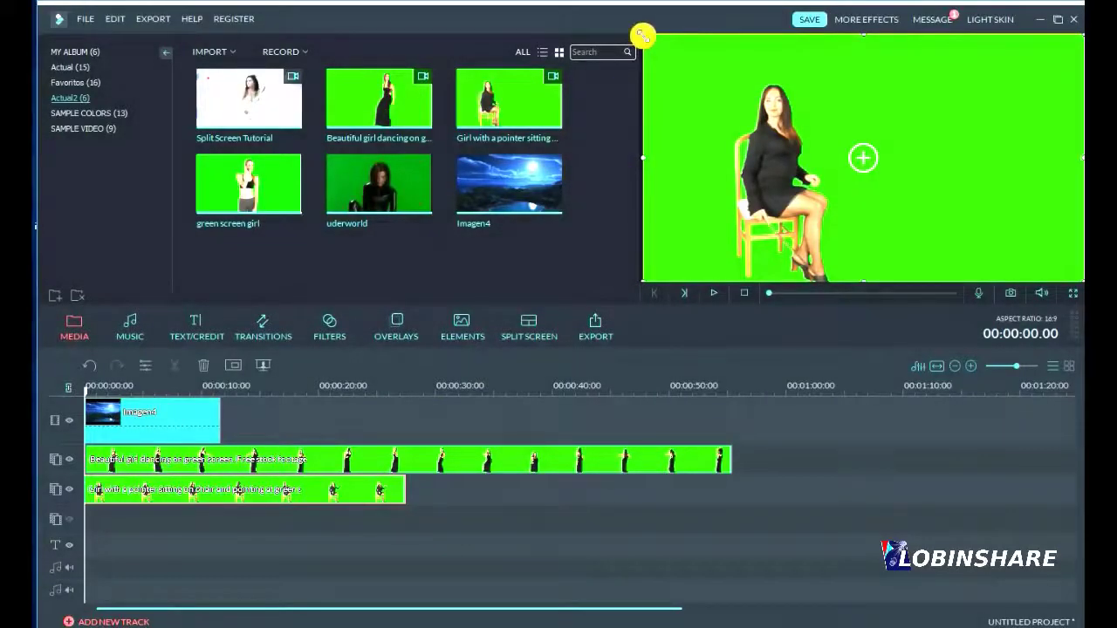
left_click_drag(641, 36, 839, 144)
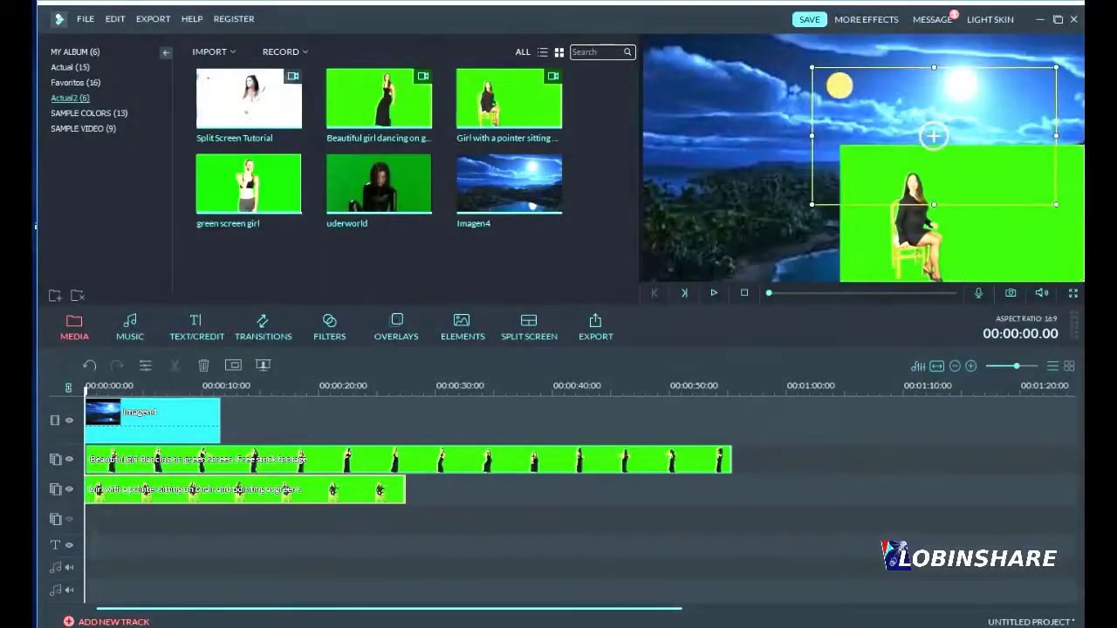
- Remove the seated woman's green background using Green Screen's Make parts transparent
right_click(131, 495)
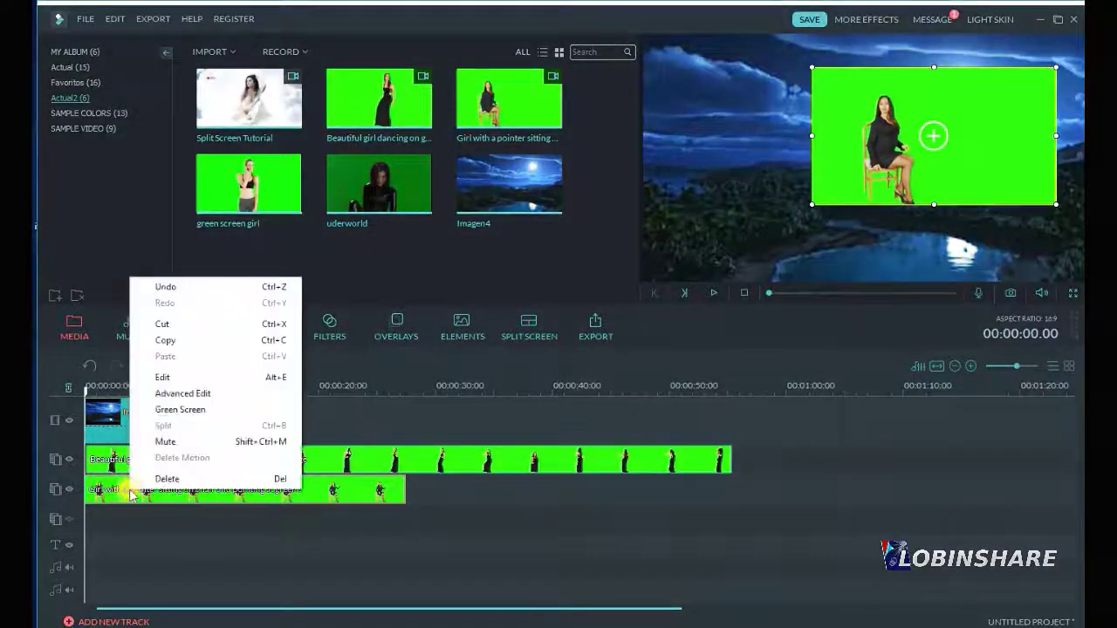
left_click(209, 409)
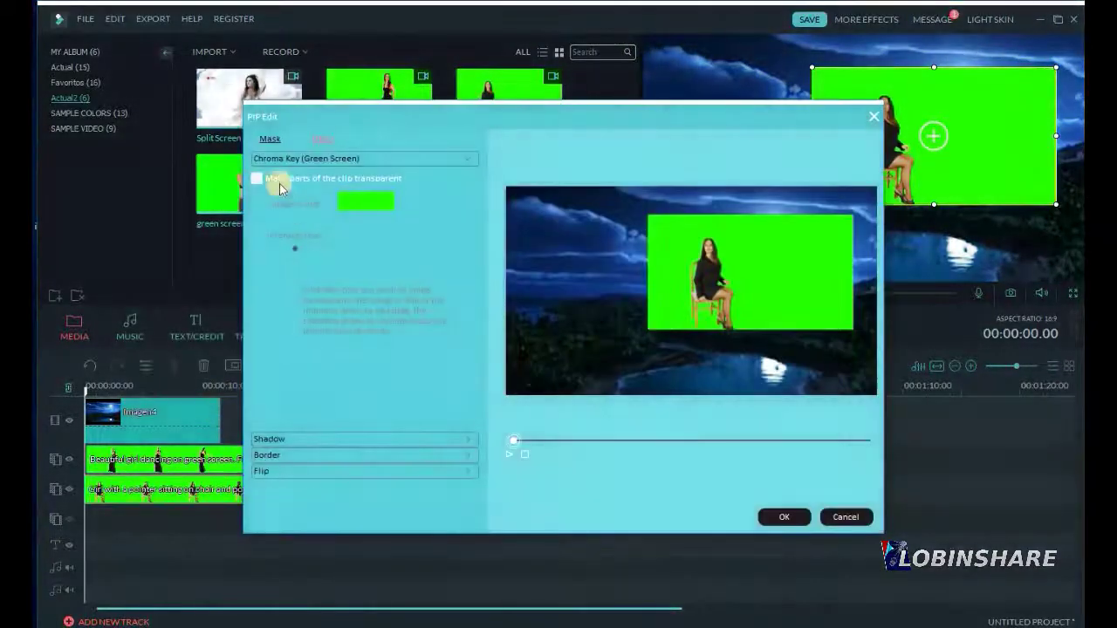
left_click(259, 179)
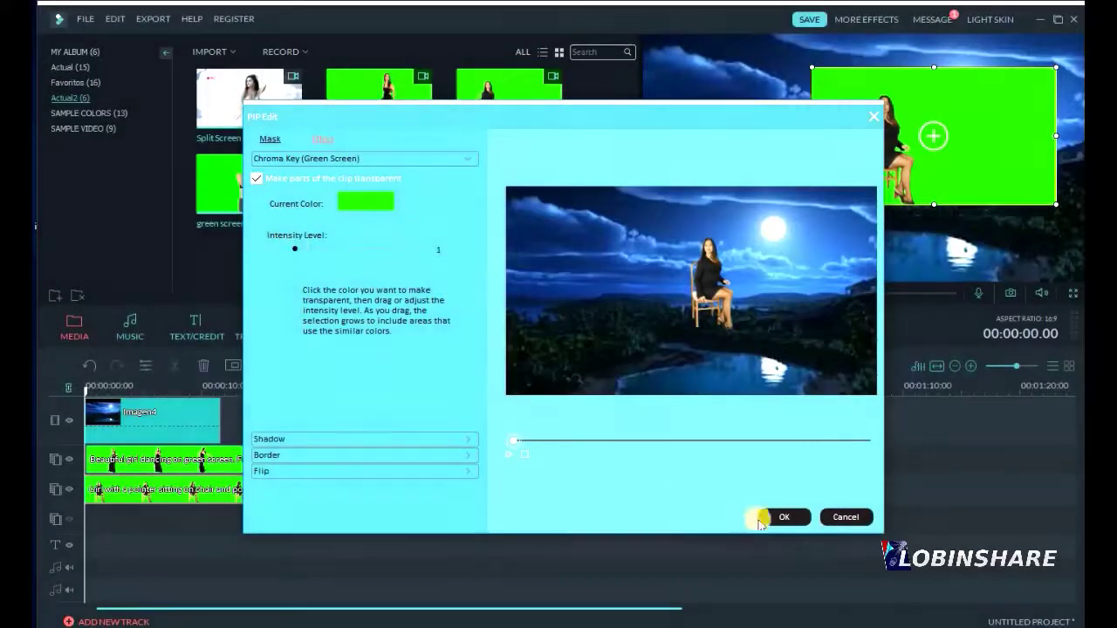
left_click(761, 517)
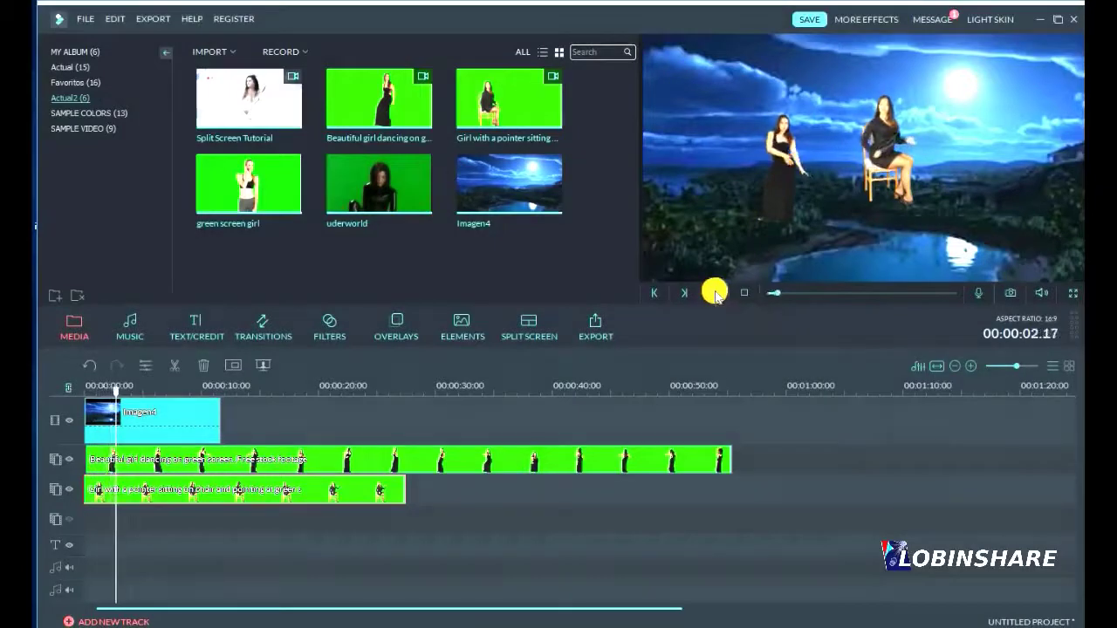
- Split the dancer and seated clips at Imagen4's end and delete both trailing parts
left_click(713, 293)
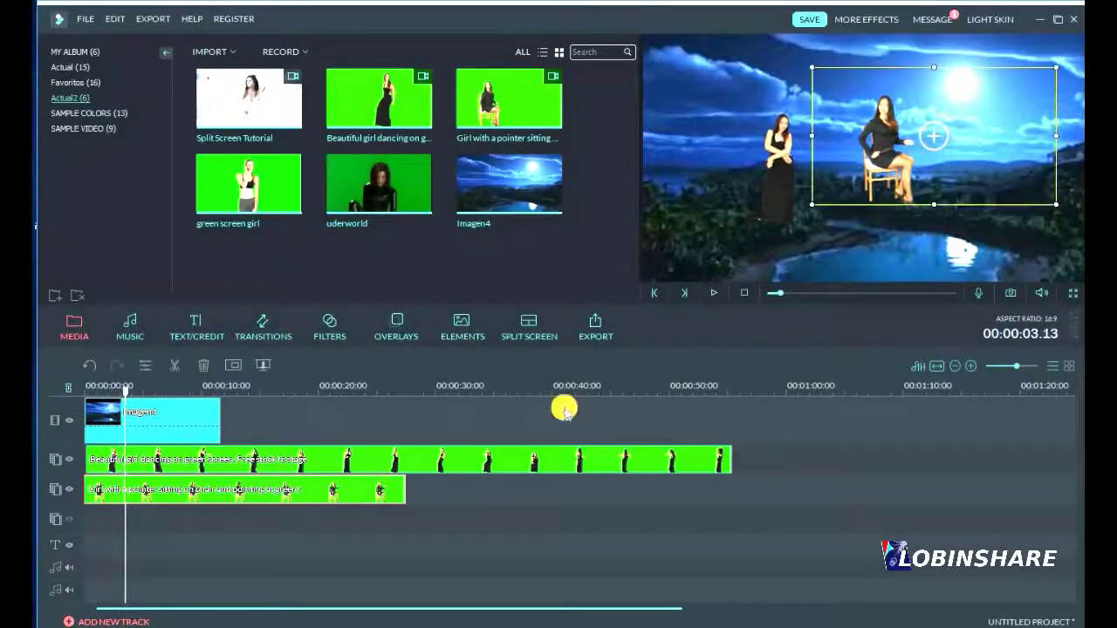
left_click(251, 457)
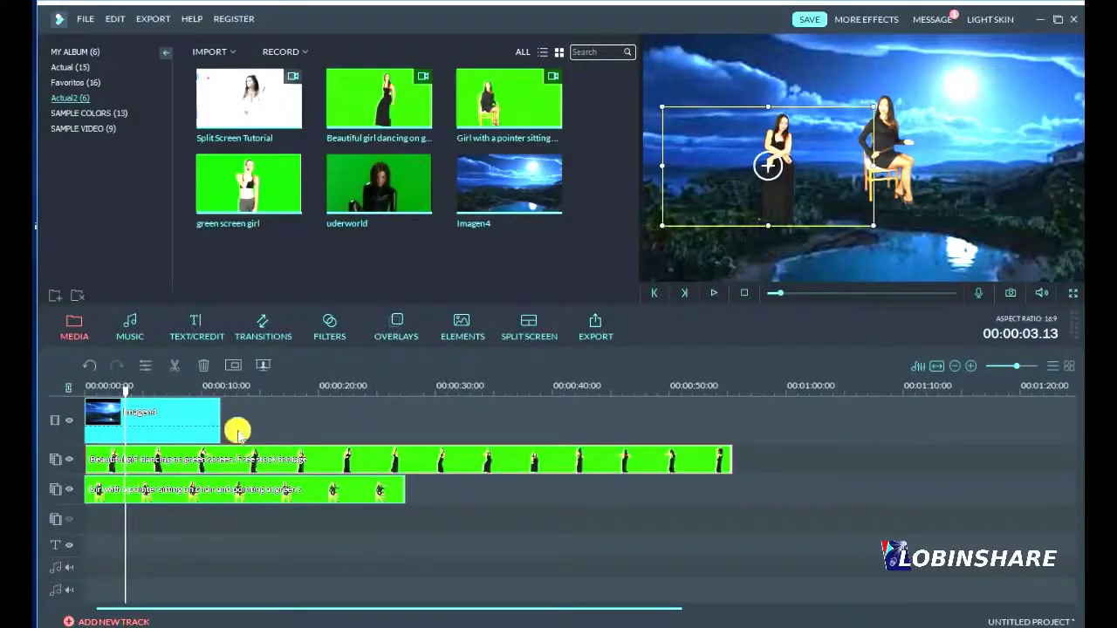
left_click(220, 388)
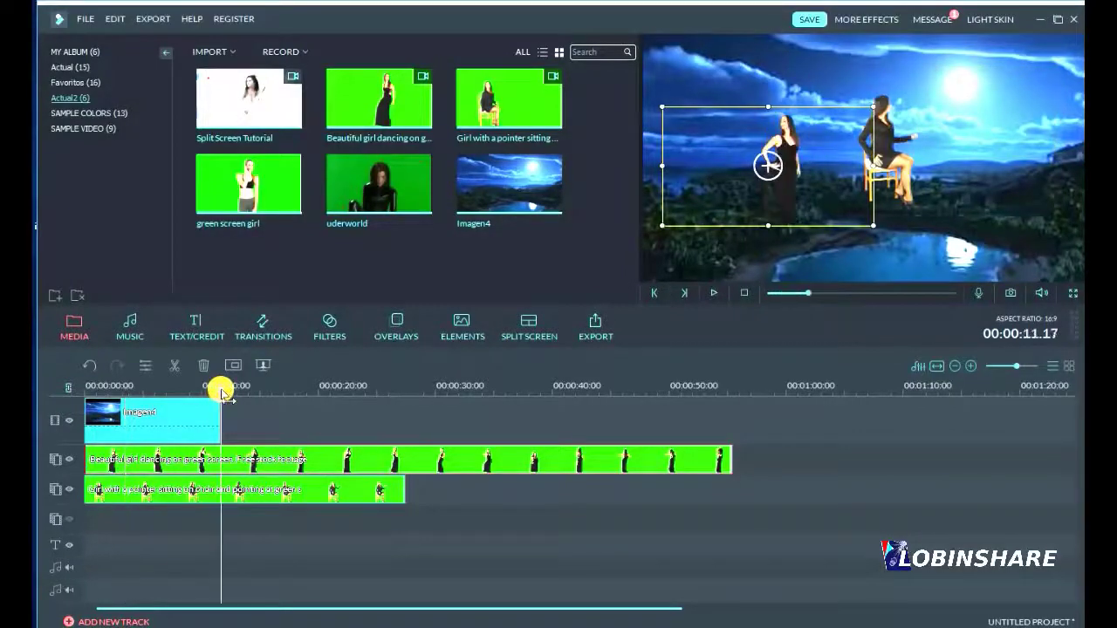
left_click(175, 364)
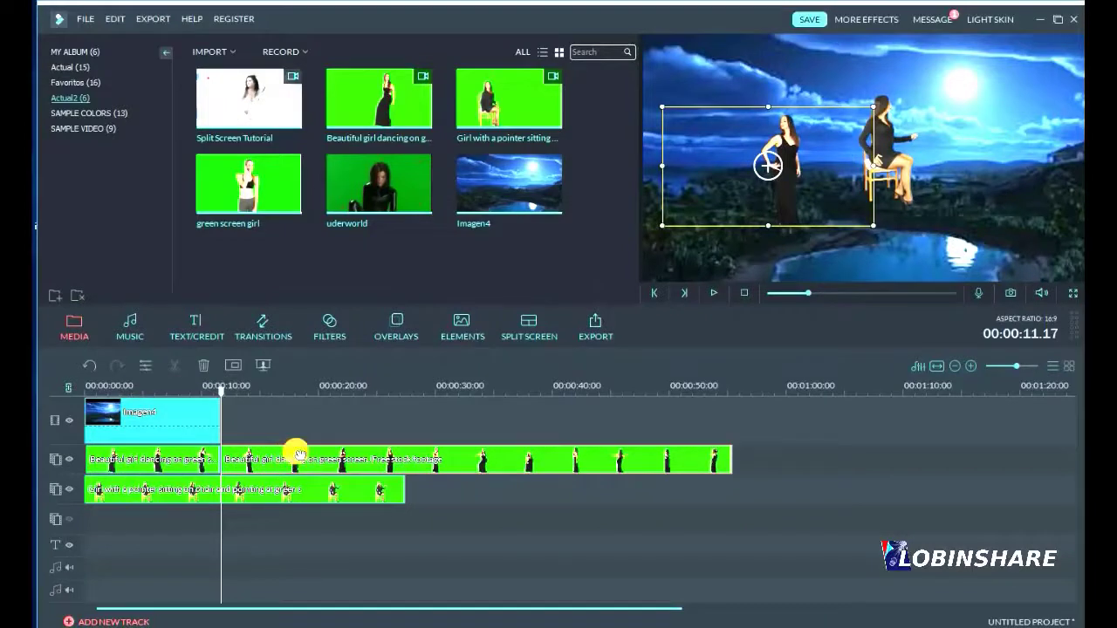
key("Delete")
left_click(265, 491)
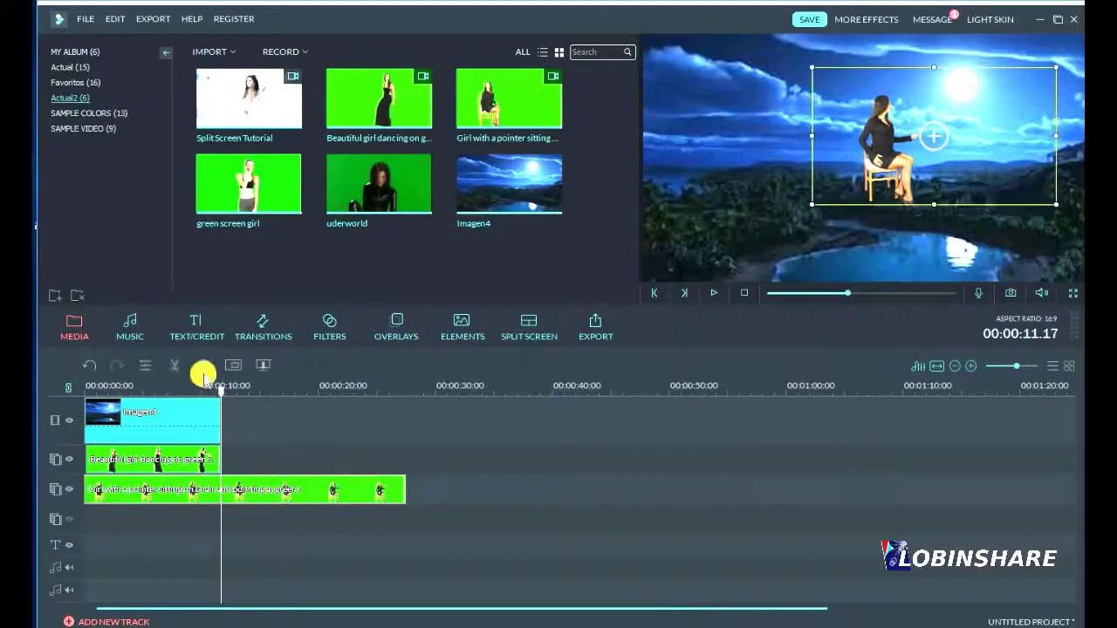
left_click(175, 366)
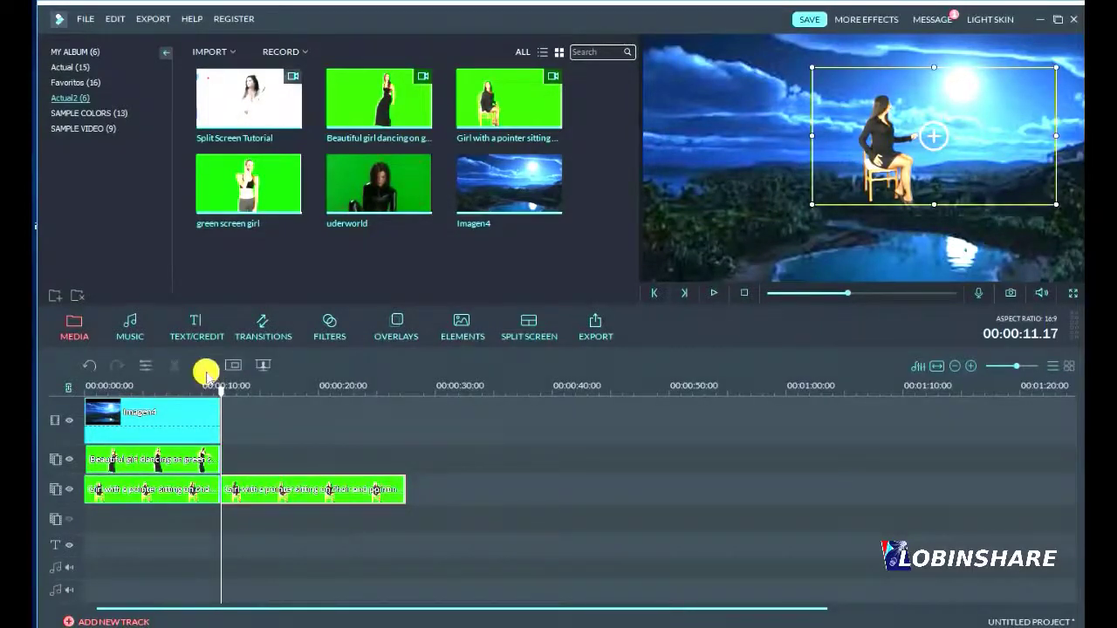
left_click(206, 372)
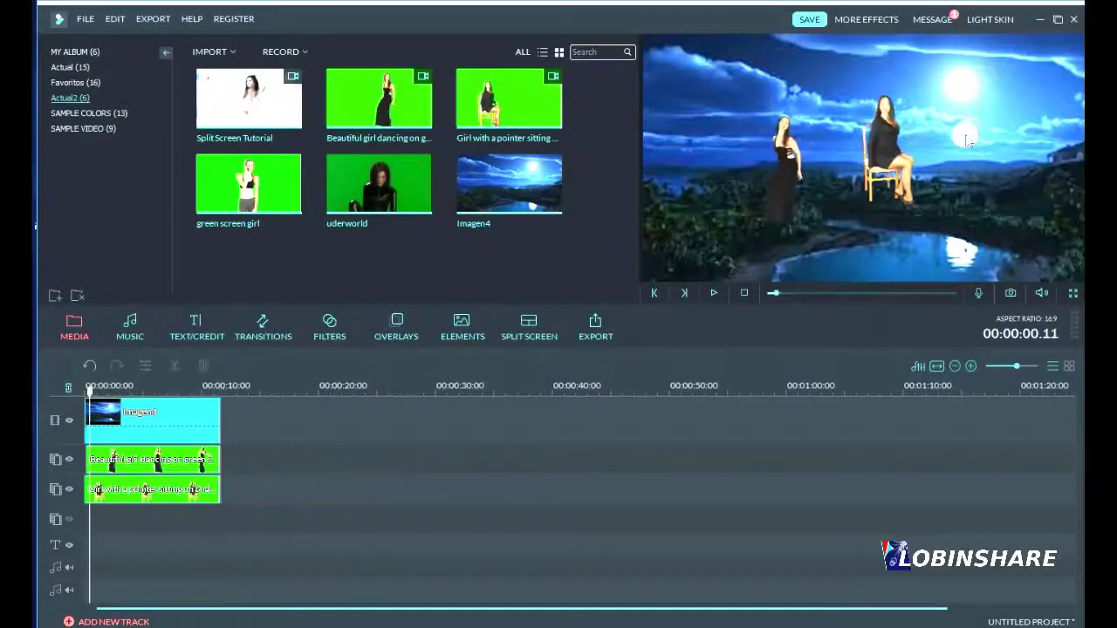
- Shrink the dancing woman's preview box and move it to the lower left
left_click(848, 196)
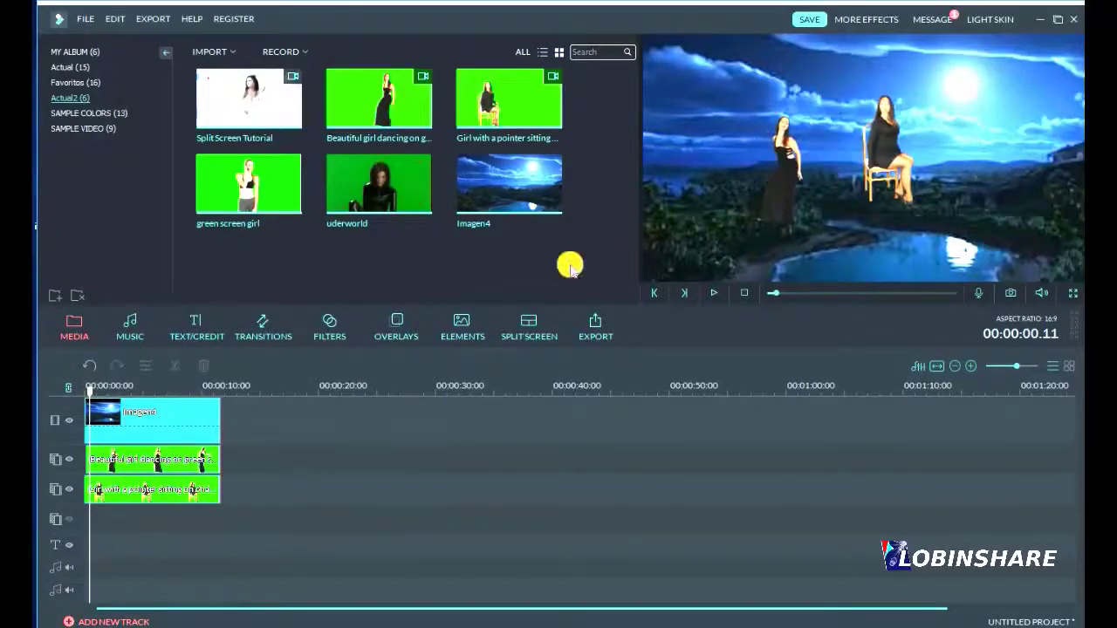
left_click(135, 466)
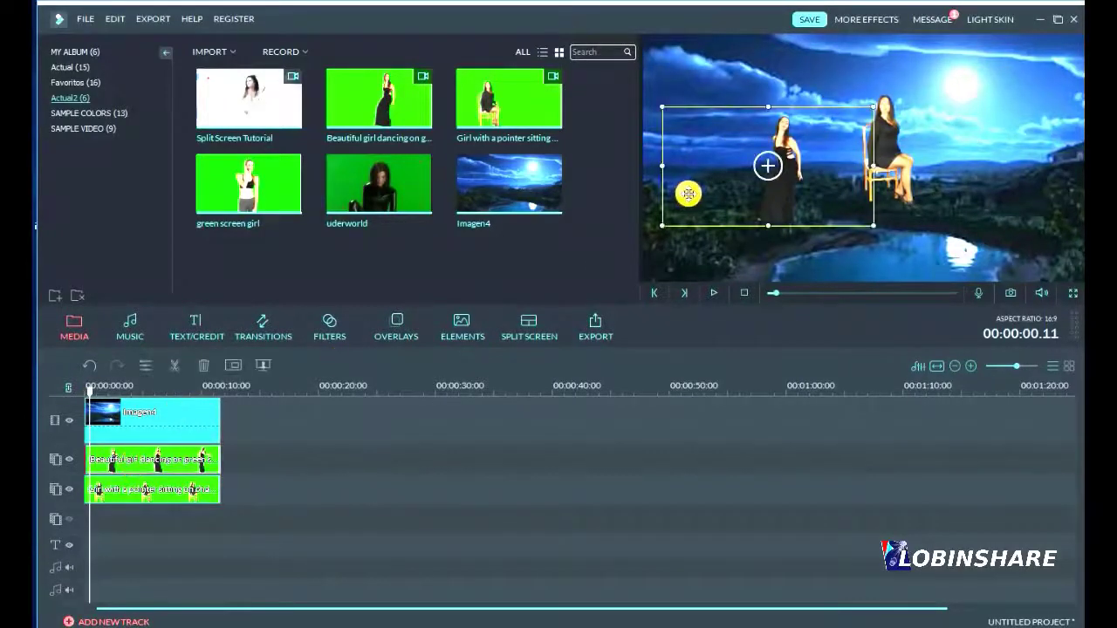
left_click_drag(689, 194, 678, 142)
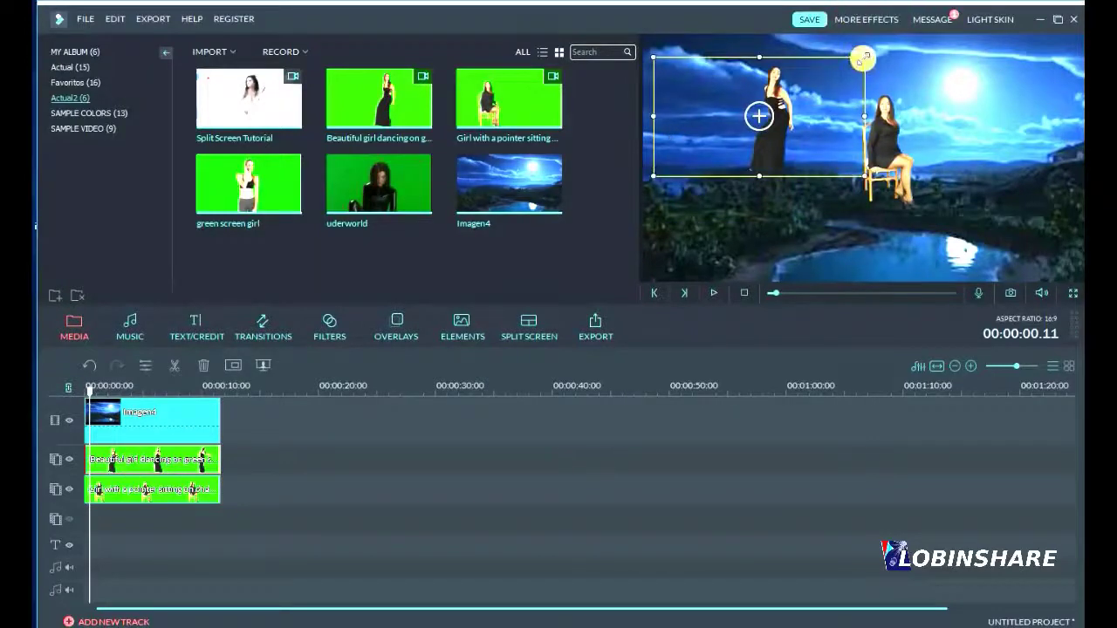
left_click_drag(770, 132, 769, 217)
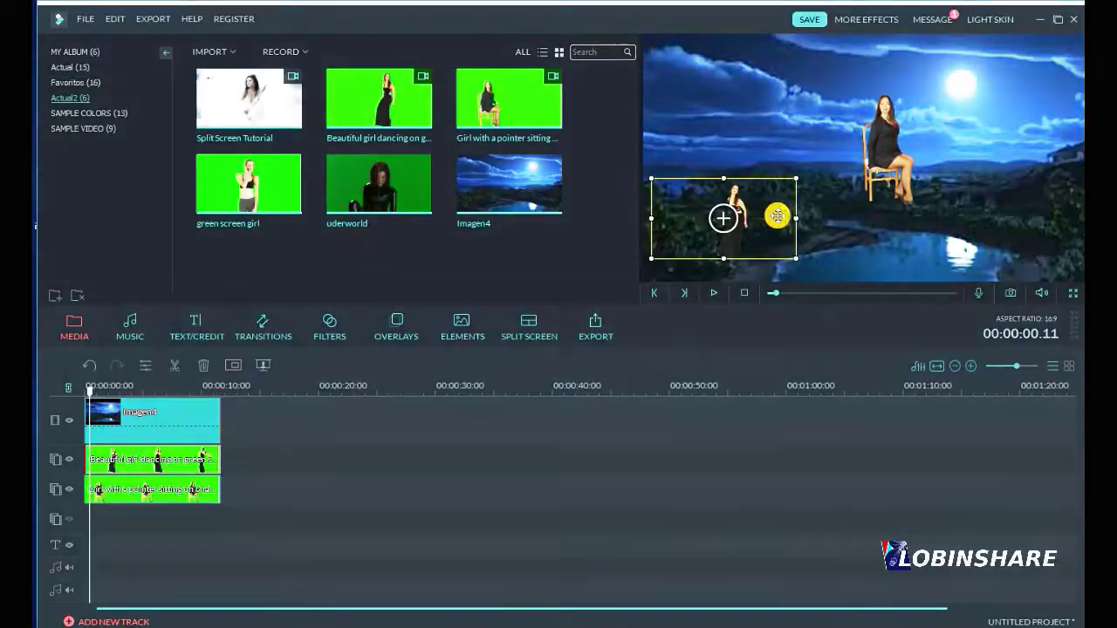
left_click(888, 144)
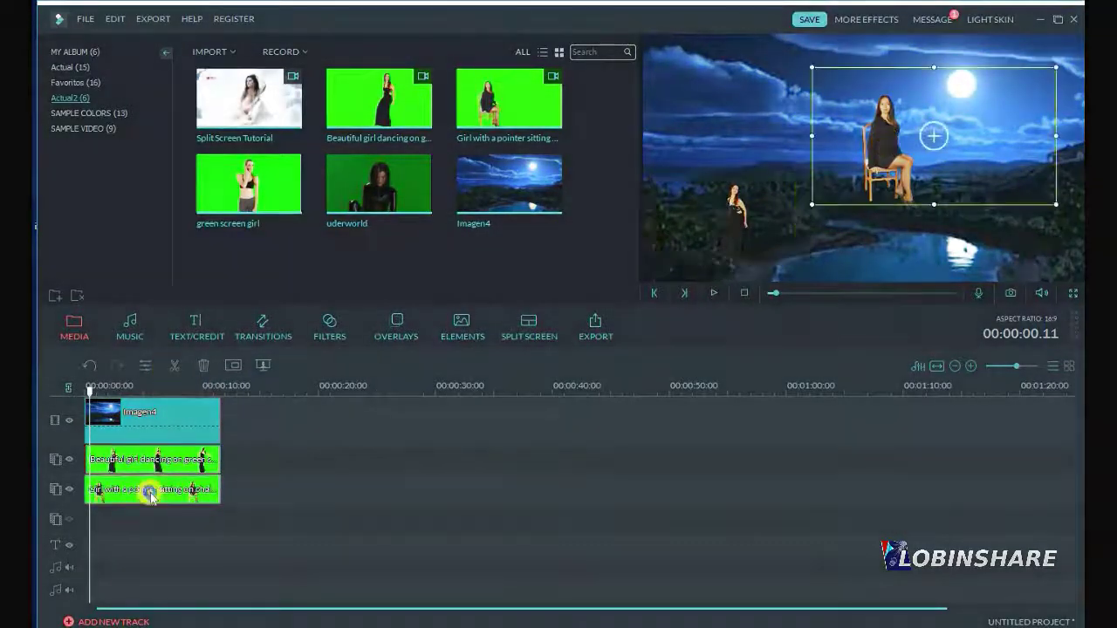
- In the seated woman's Green Screen settings, apply a white border
right_click(150, 494)
left_click(213, 409)
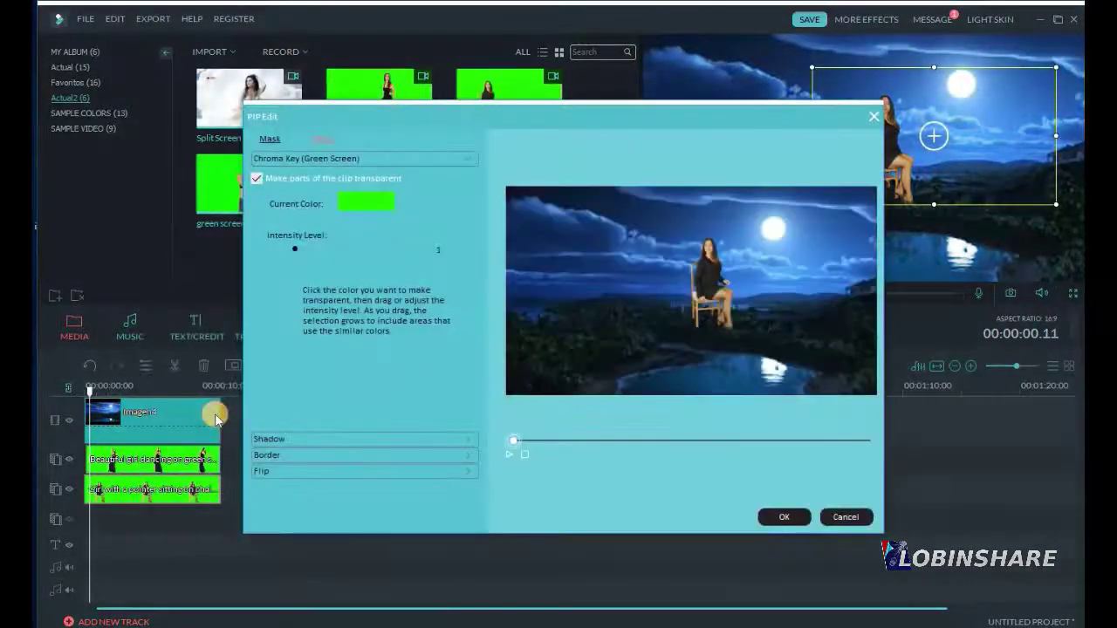
left_click(467, 454)
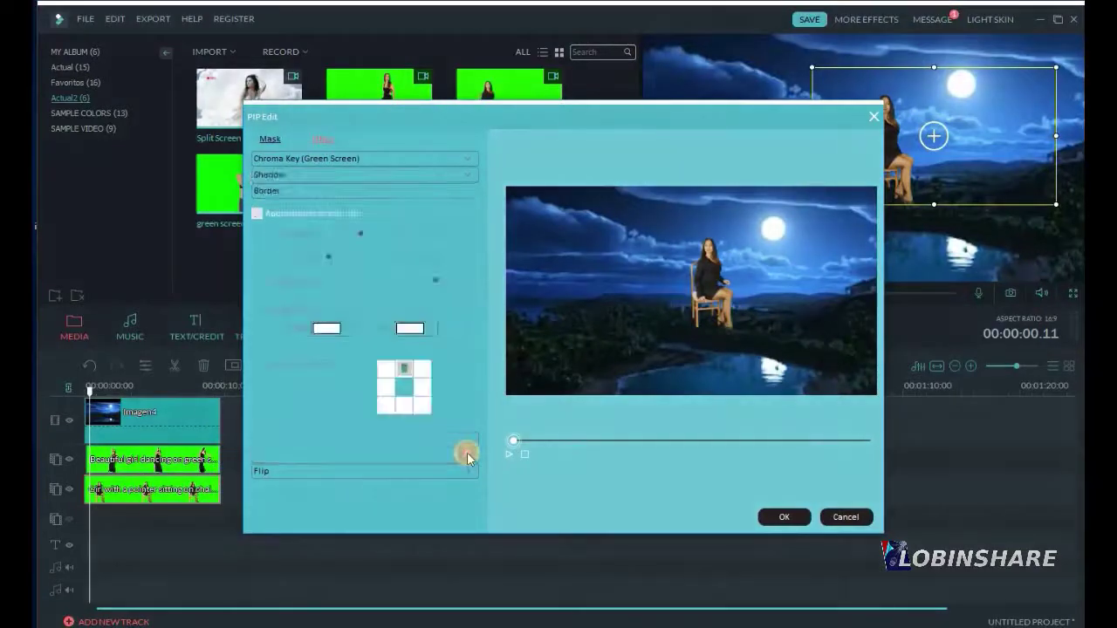
left_click(257, 213)
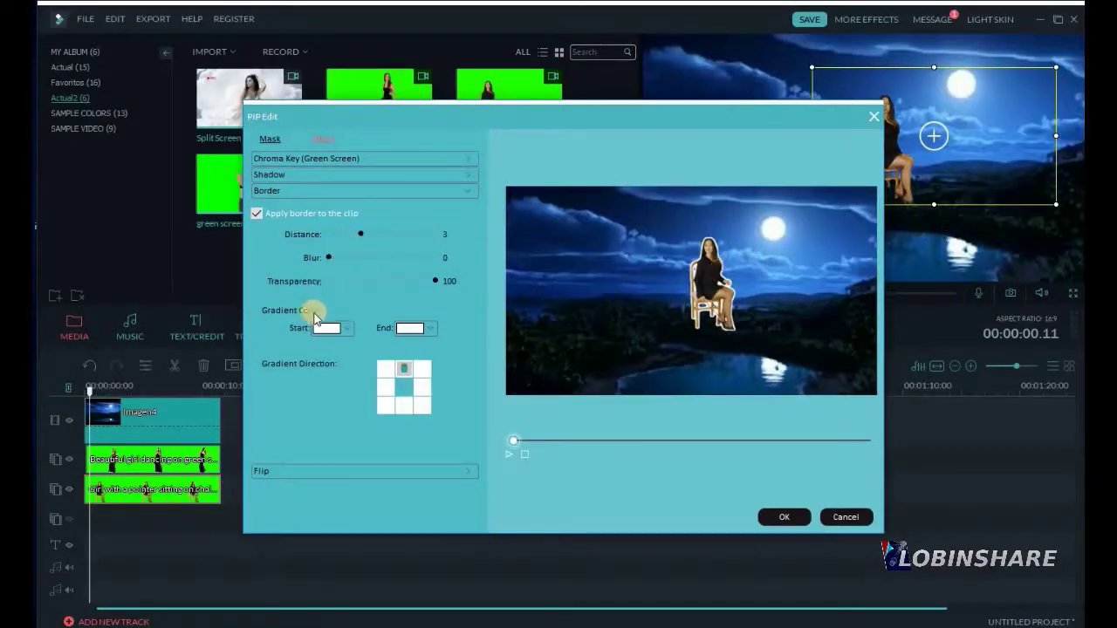
- Try rotating and flipping the seated woman, then restore her original upright orientation
left_click(469, 471)
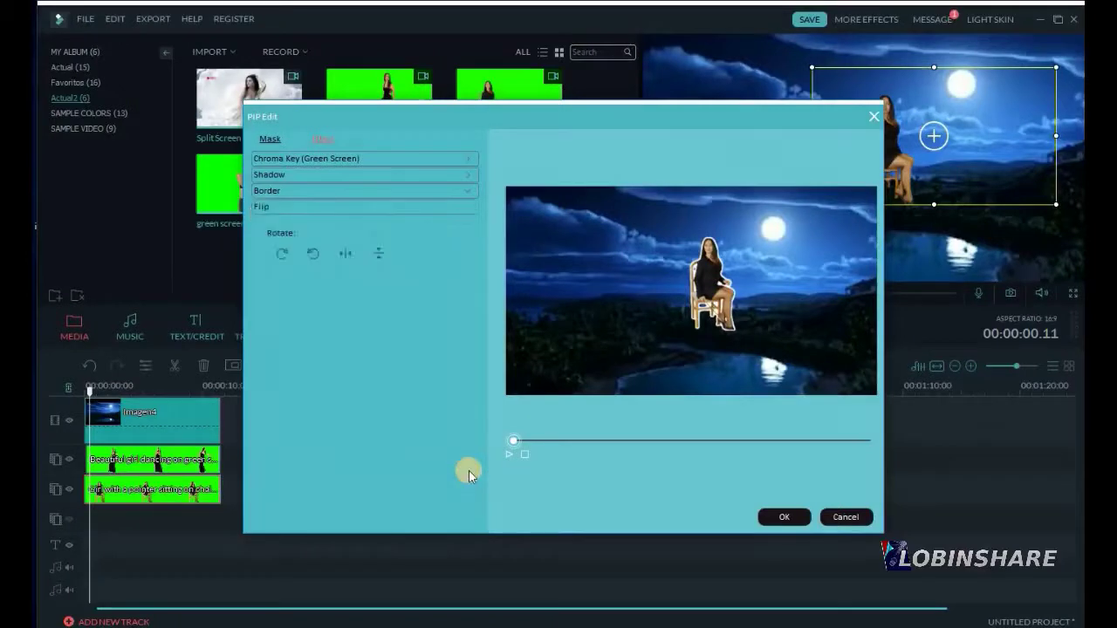
left_click(285, 255)
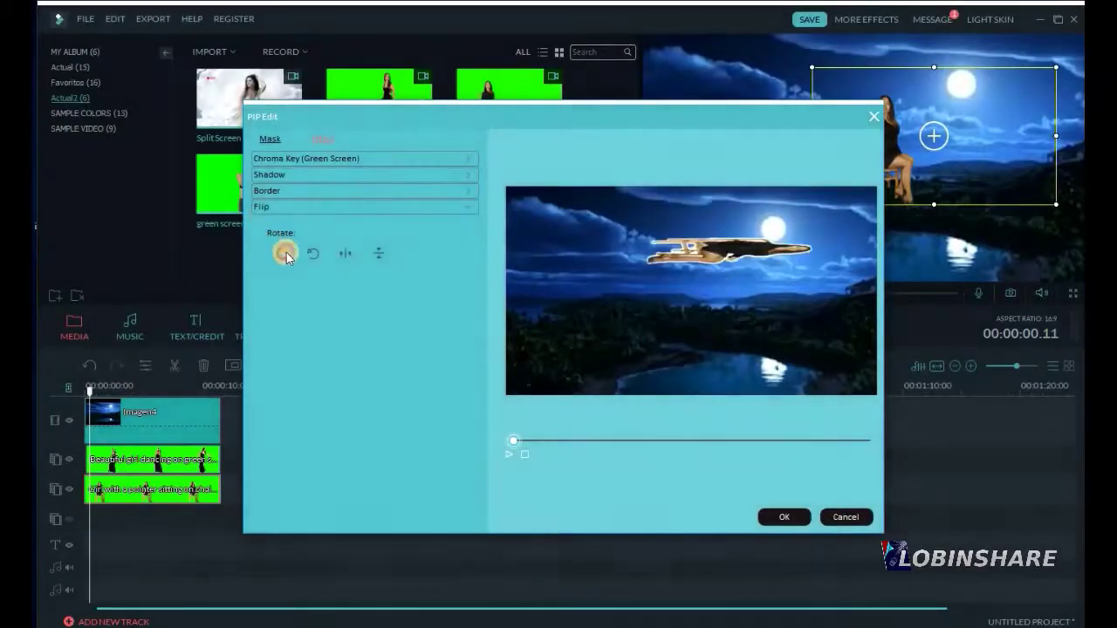
left_click(308, 253)
left_click(345, 253)
left_click(379, 254)
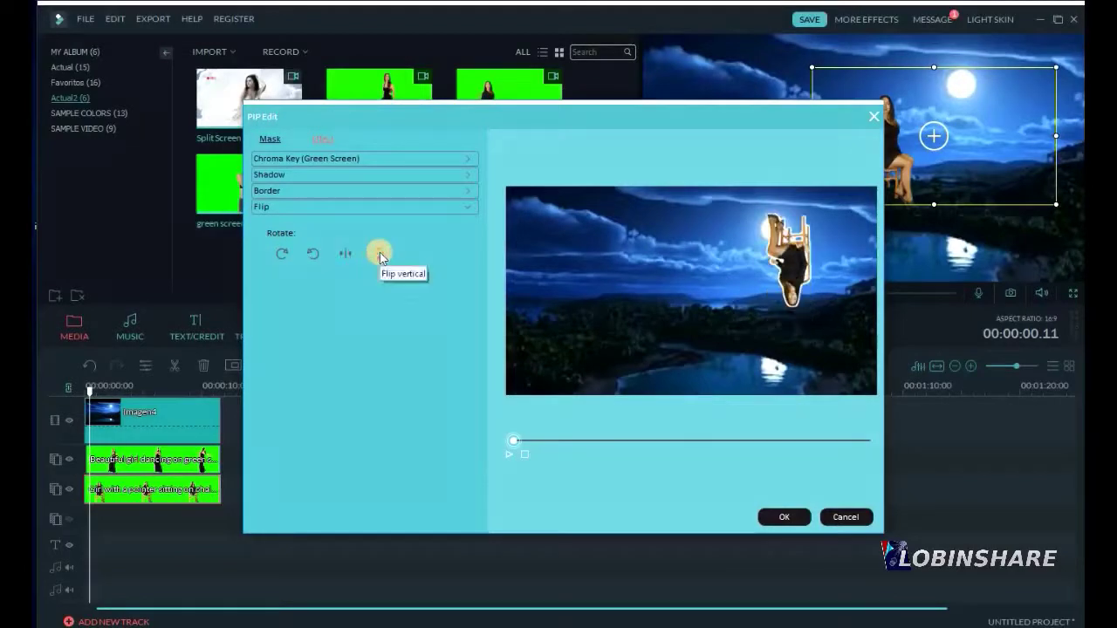
left_click(380, 255)
left_click(346, 254)
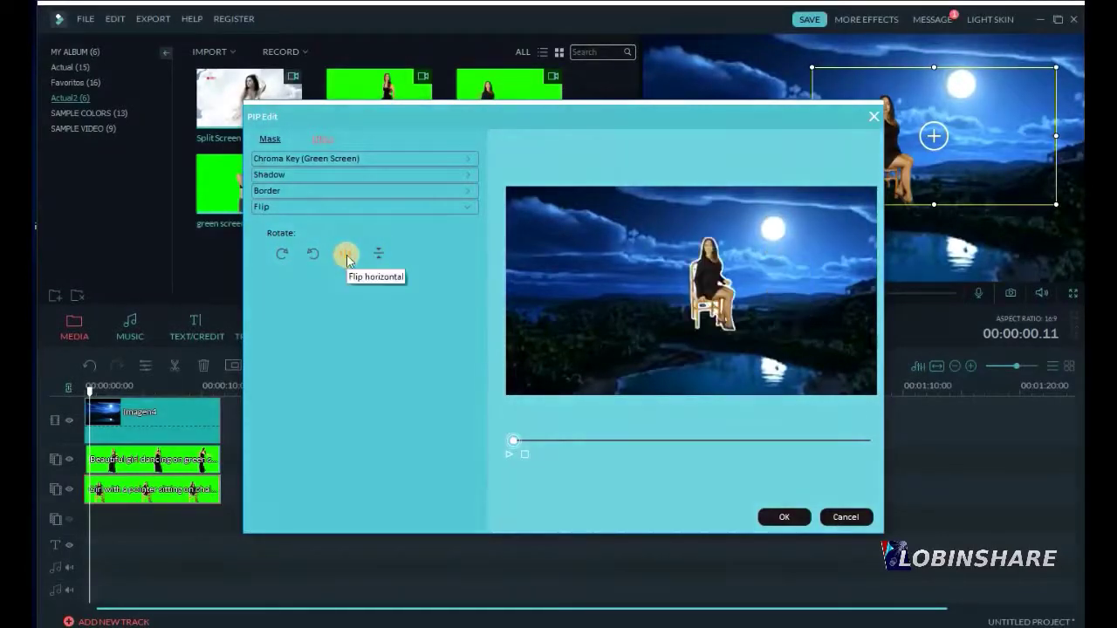
- Try a drop shadow on the seated woman, then uncheck Apply Shadow
left_click(467, 174)
left_click(257, 196)
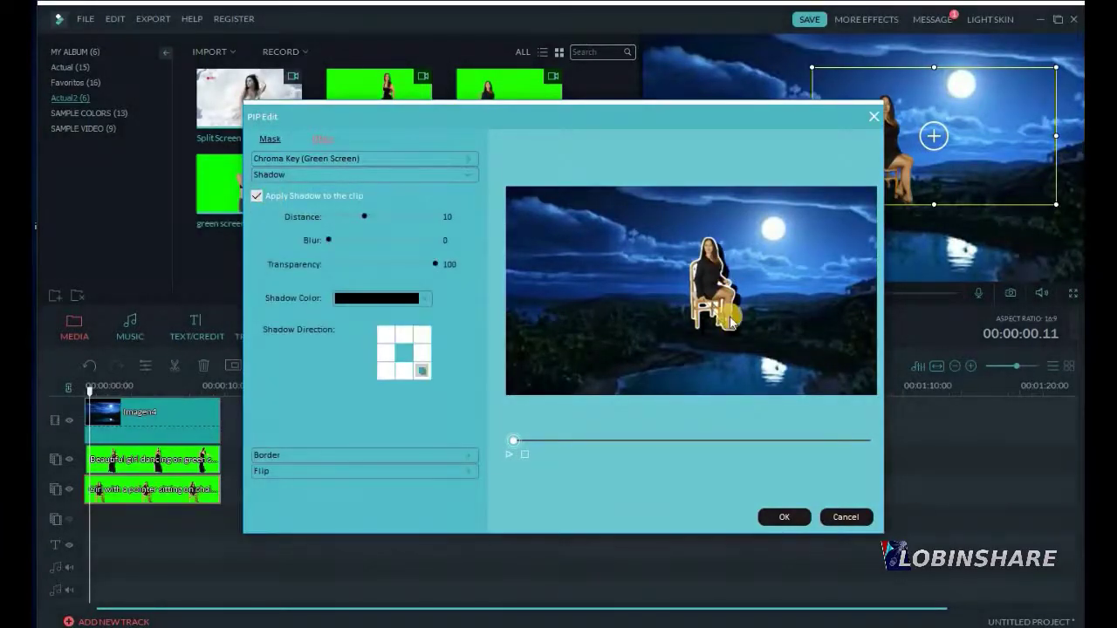
left_click(257, 196)
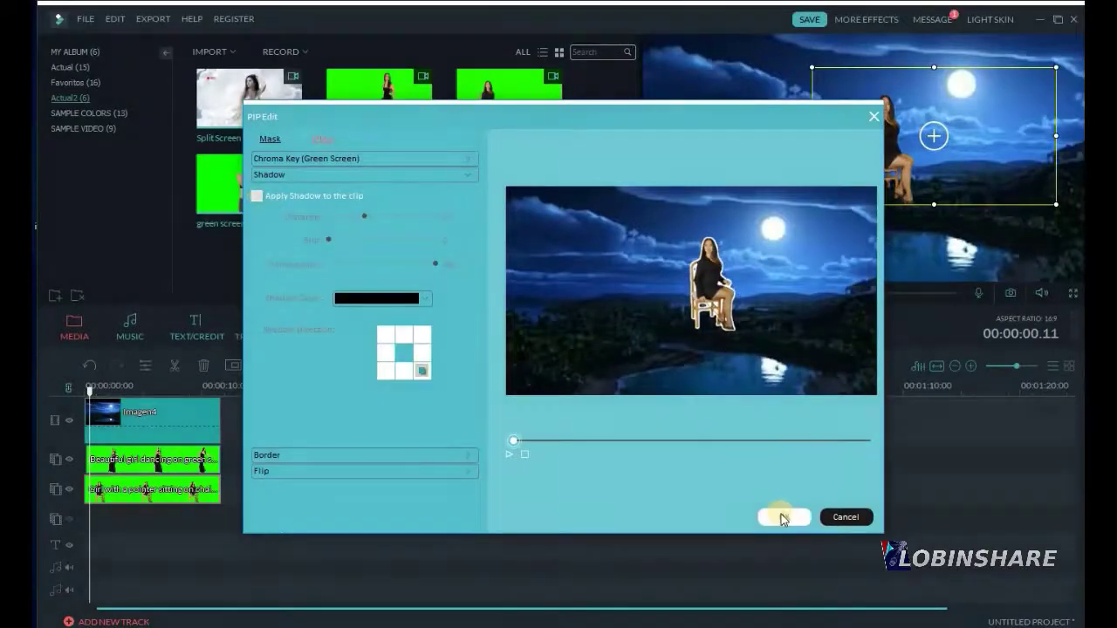
- Close the PIP settings, undo the white border, and select the dancing-girl clip on track 2
left_click(782, 517)
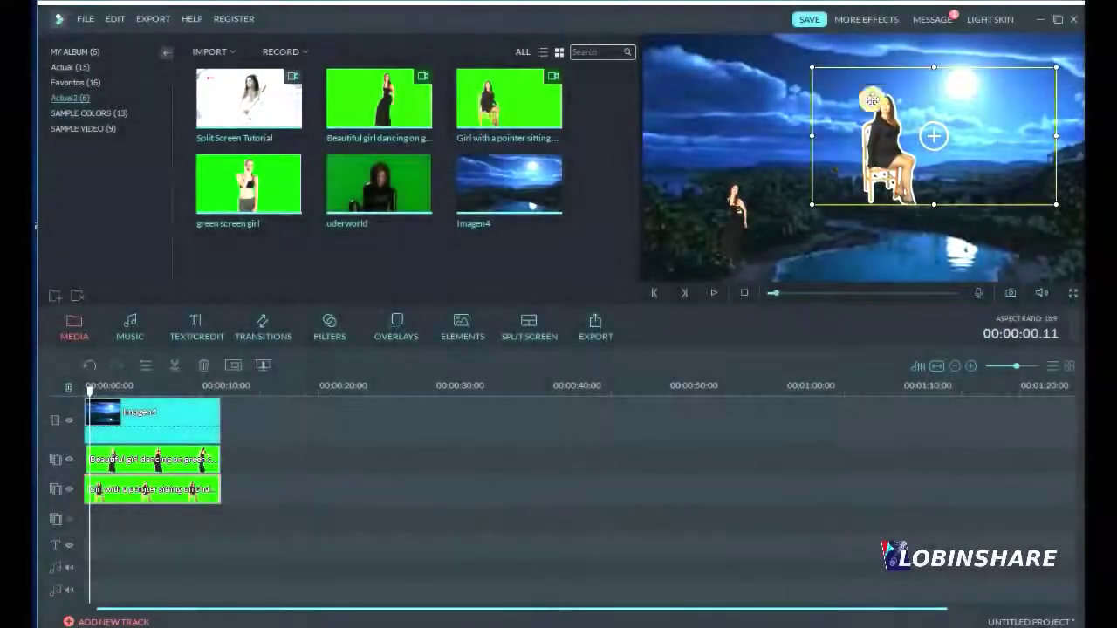
left_click(86, 364)
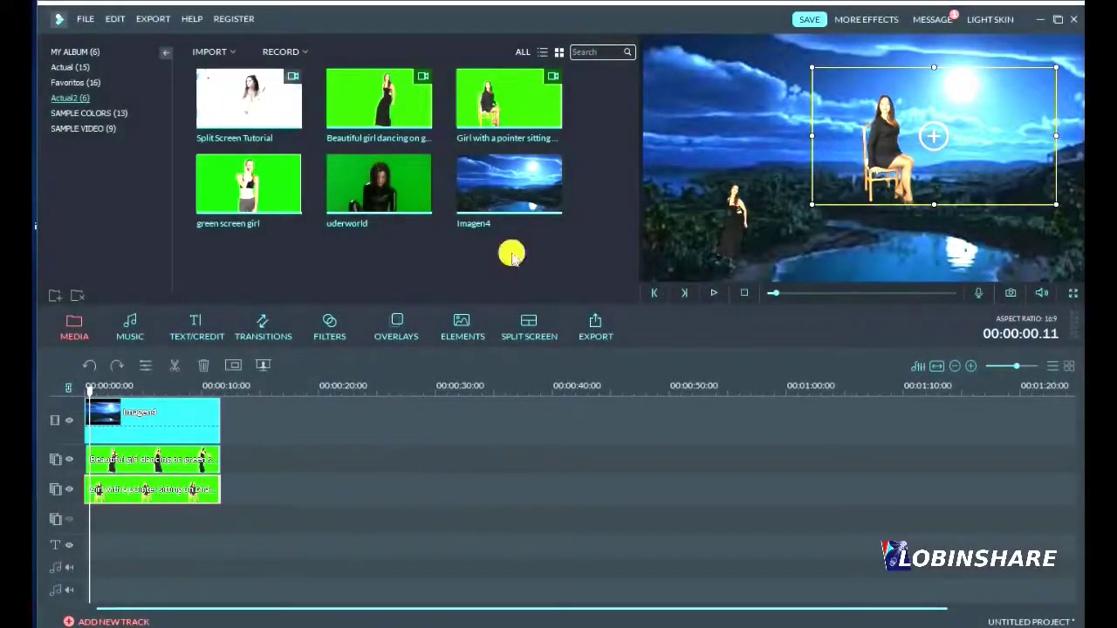
left_click(193, 417)
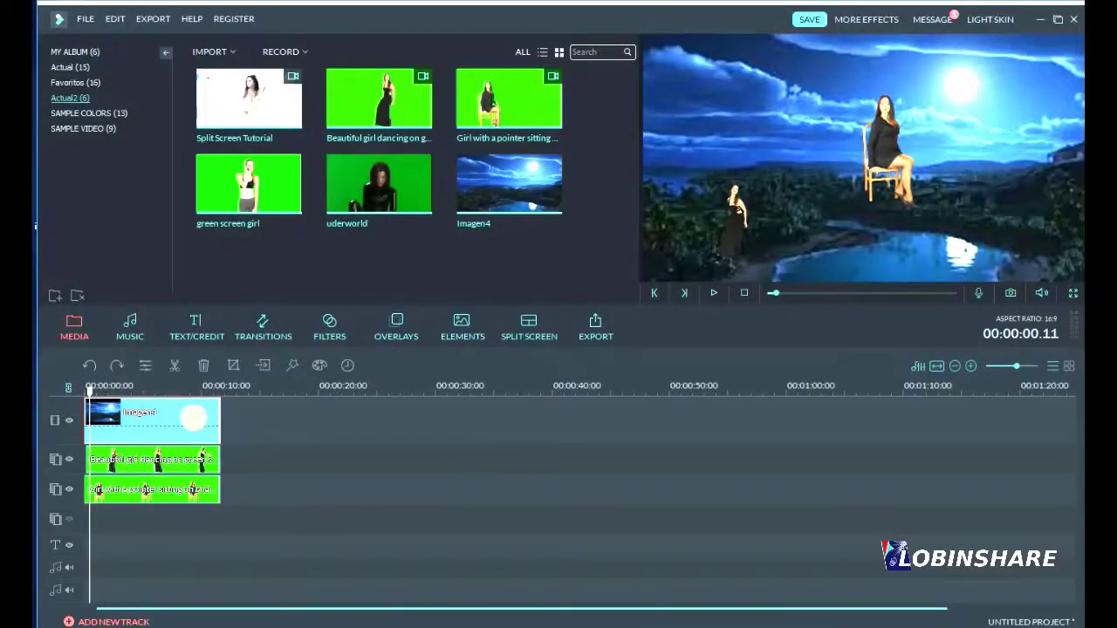
left_click(199, 462)
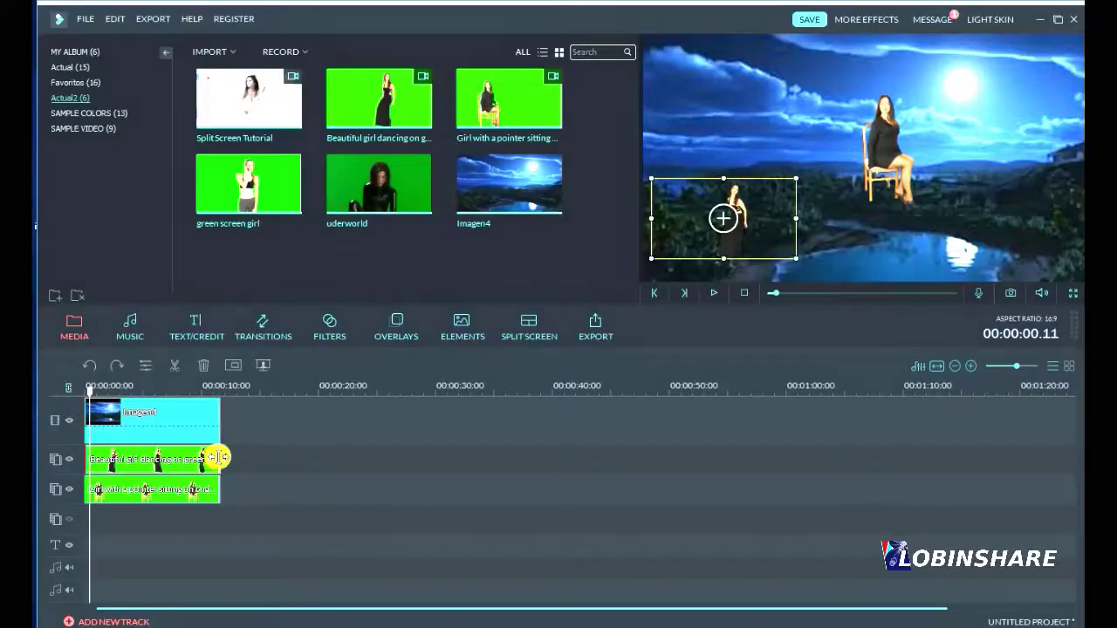
- Trim the dancing clip to about 5 s and add uderworld after it, shrunk at bottom left
left_click_drag(218, 457, 148, 458)
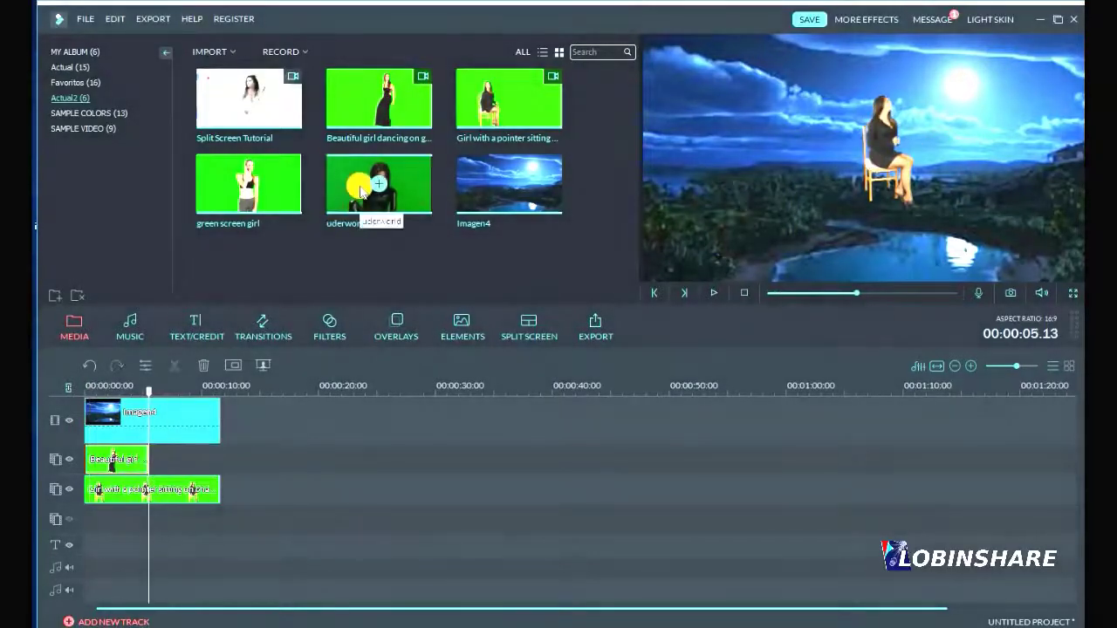
left_click_drag(360, 191, 159, 456)
left_click_drag(645, 33, 788, 157)
left_click_drag(972, 218, 723, 227)
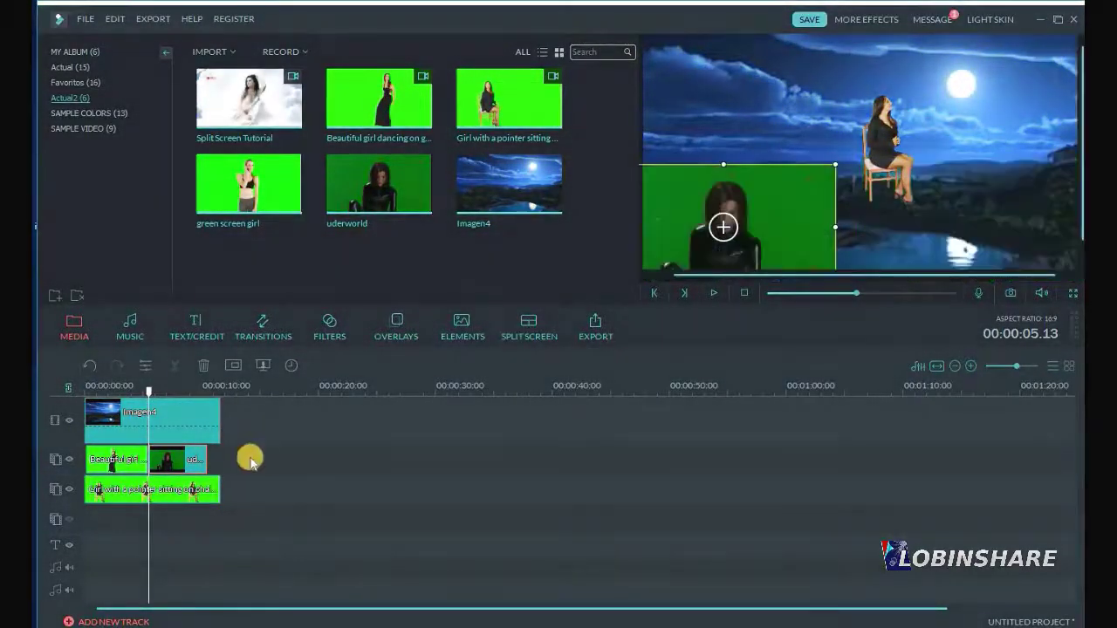
- Key out uderworld's green background, then enlarge her and shift her slightly left
right_click(187, 456)
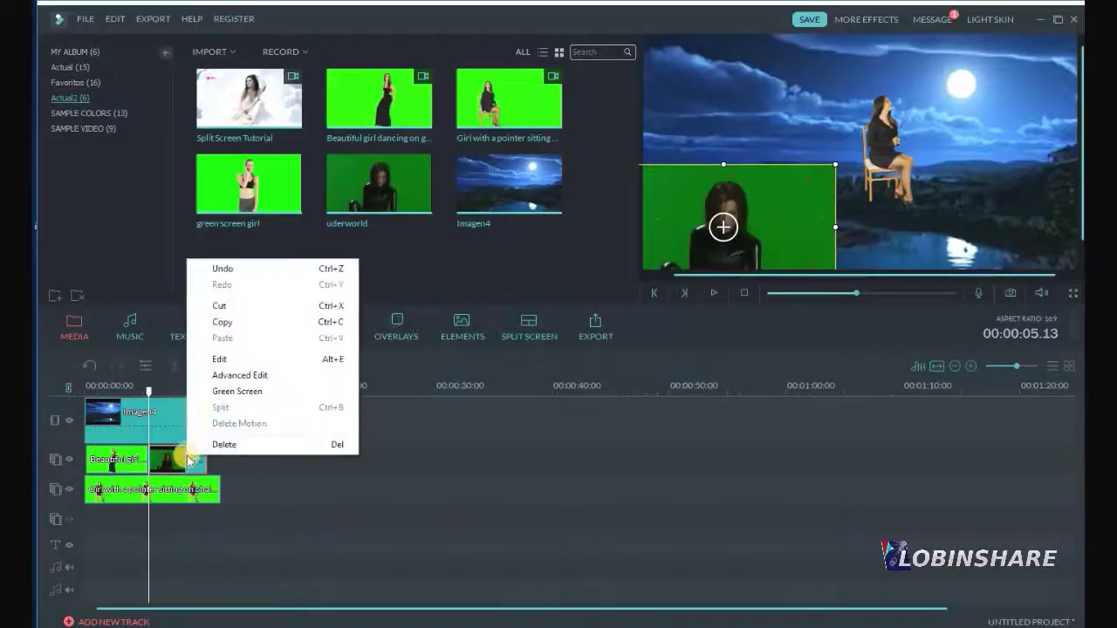
left_click(236, 391)
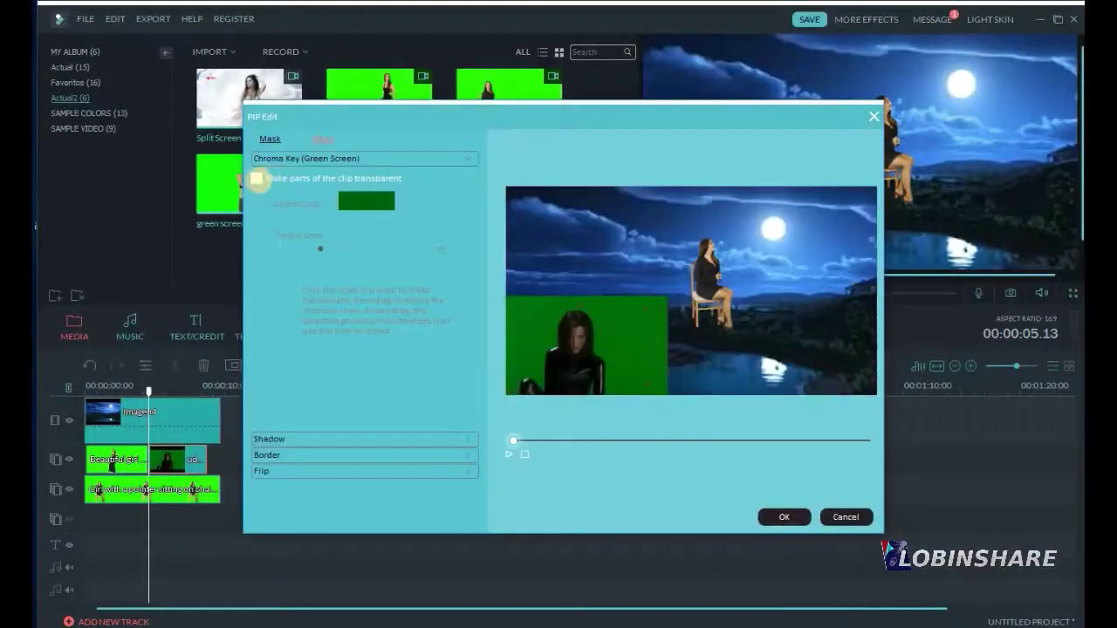
left_click(257, 179)
left_click(783, 517)
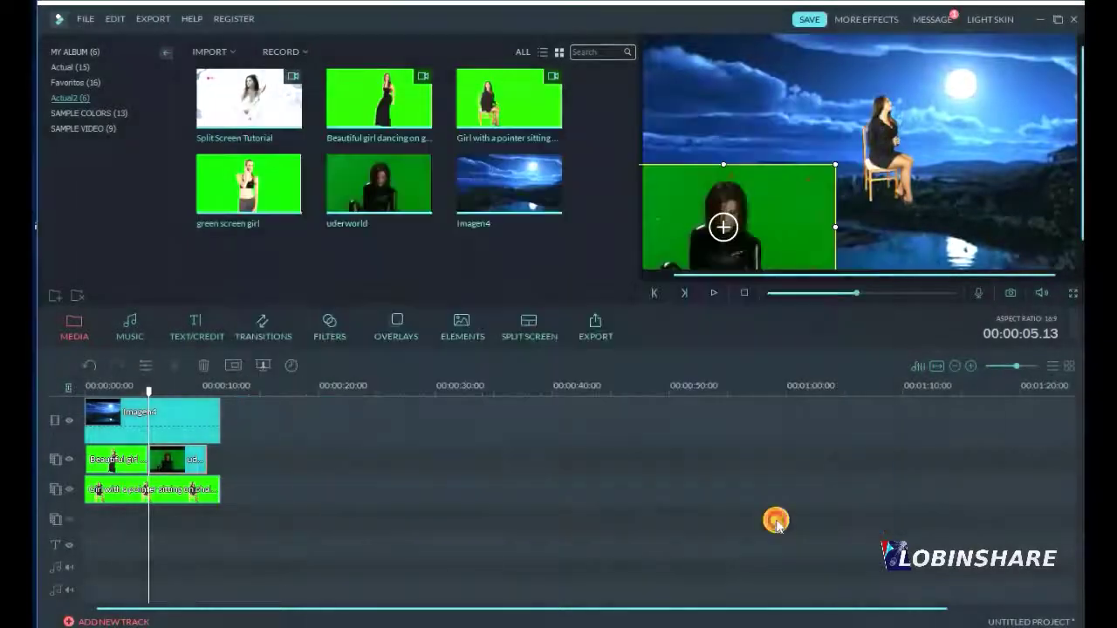
left_click_drag(834, 161, 924, 96)
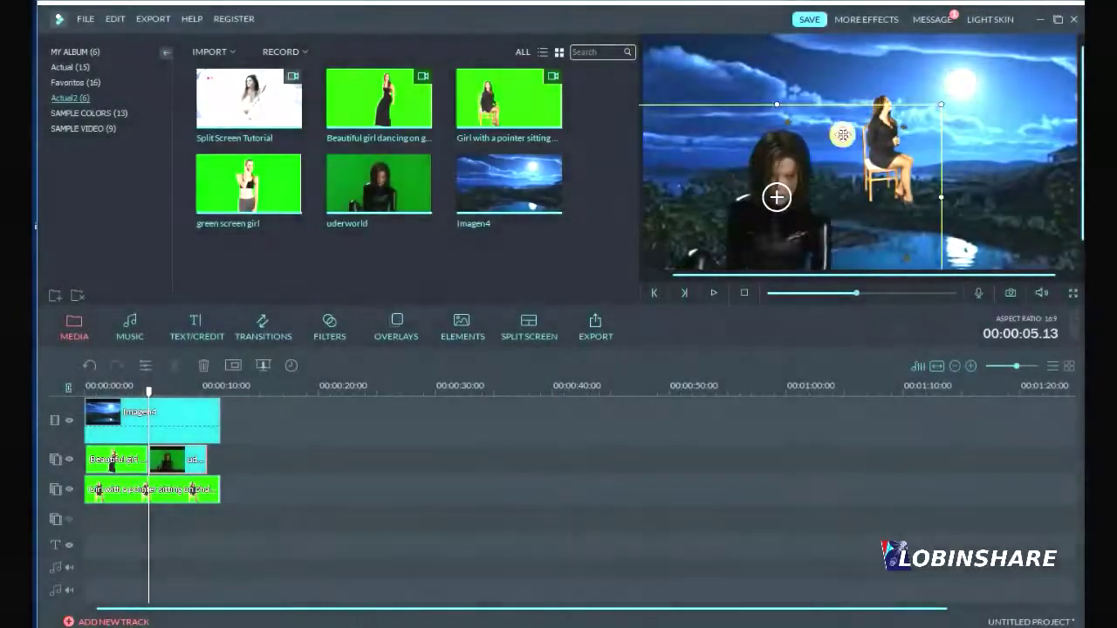
left_click_drag(808, 163, 789, 165)
- Apply the 'Zoom in to the...' motion preset to the uderworld clip
left_click(1017, 166)
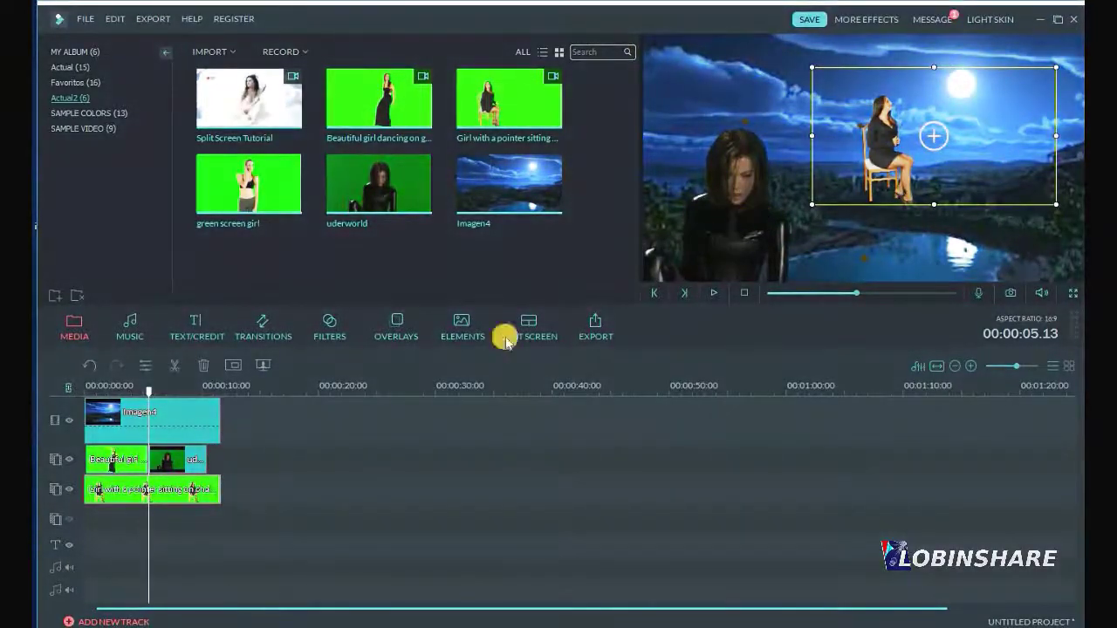
left_click(165, 464)
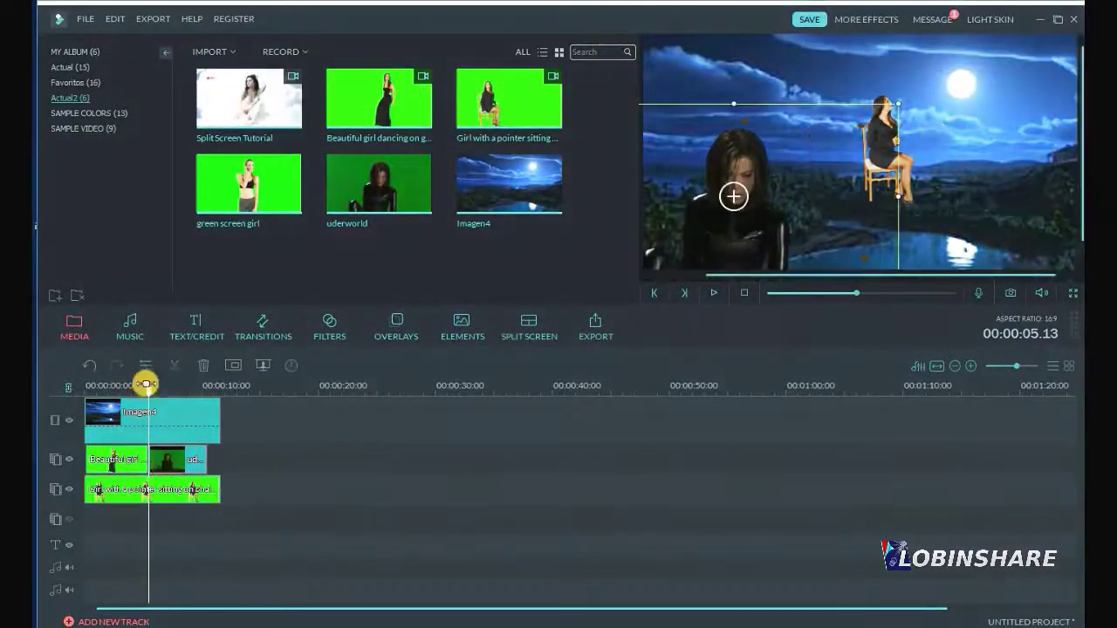
left_click(145, 365)
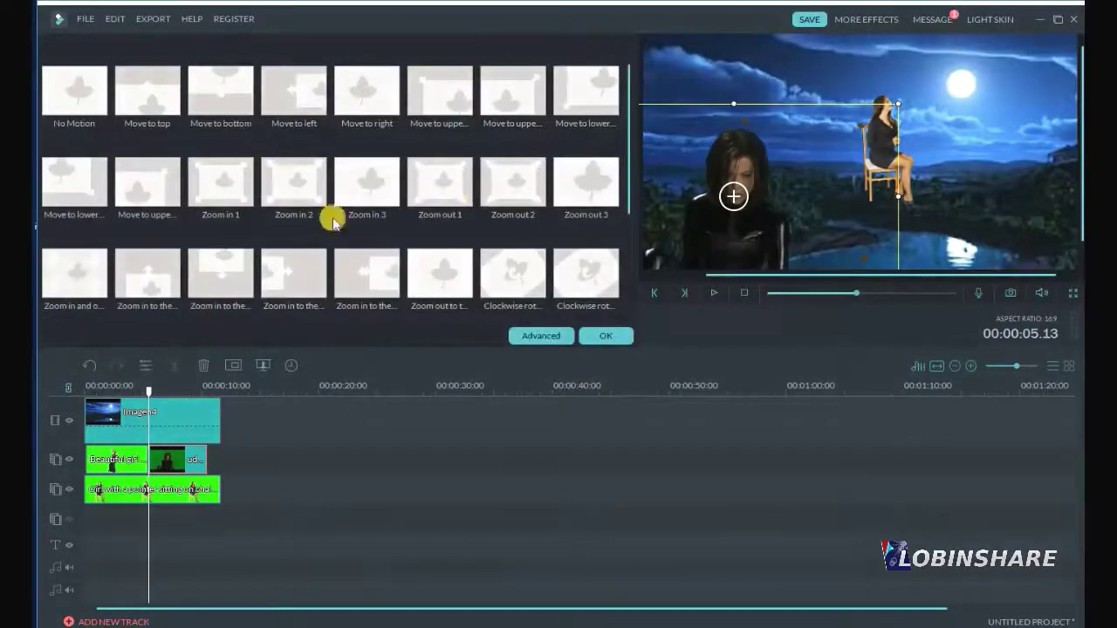
left_click(270, 279)
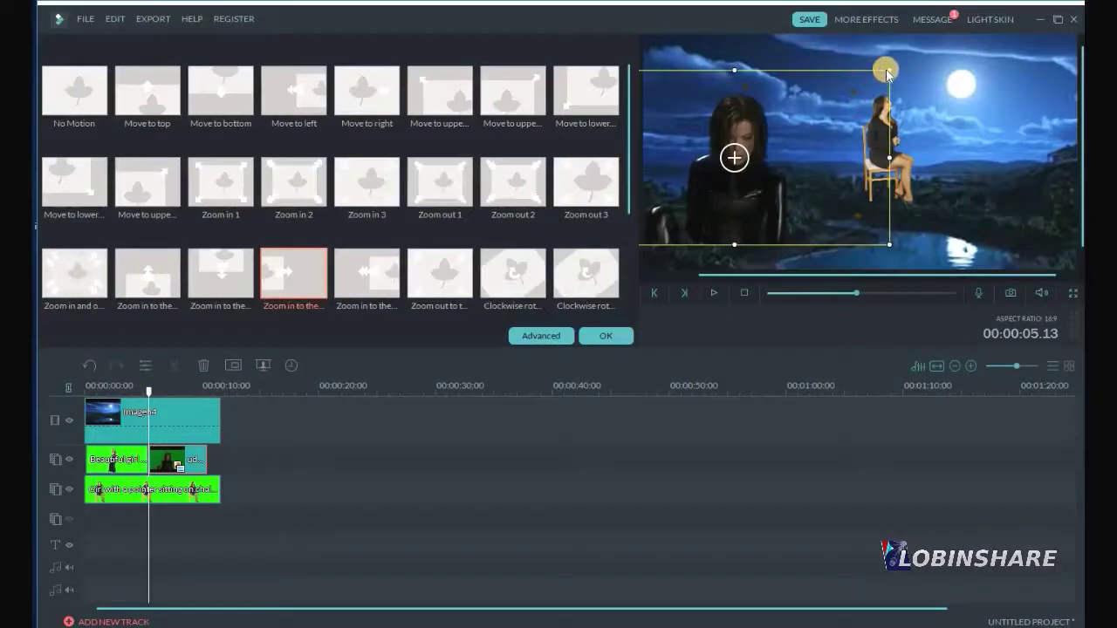
- Shrink and move her motion frame left and down, then confirm with OK
left_click_drag(886, 68, 806, 116)
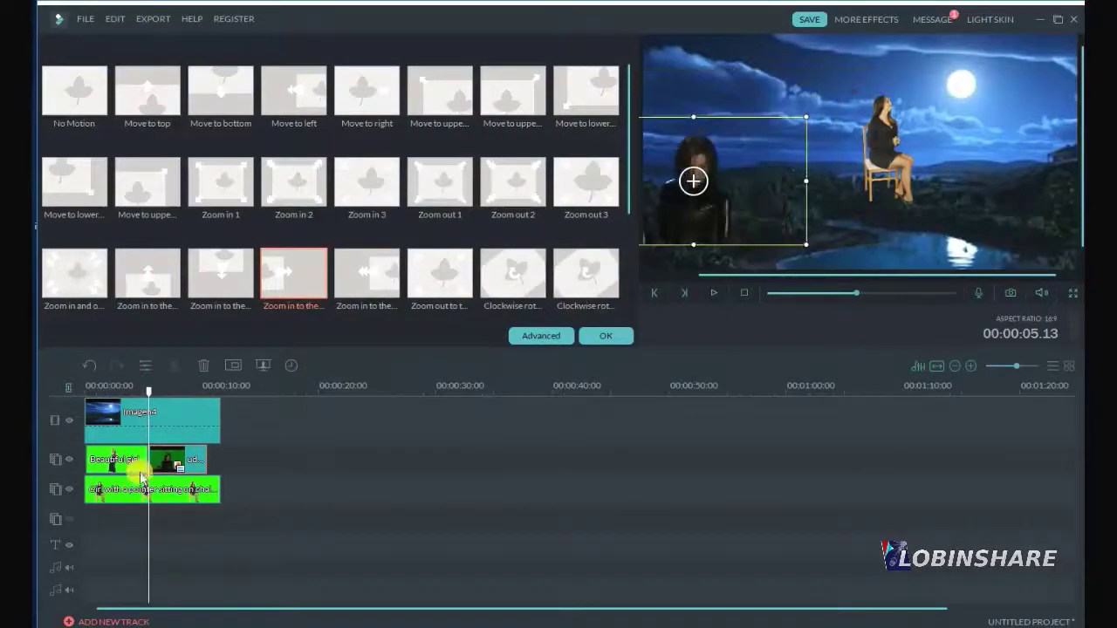
left_click(175, 377)
left_click_drag(983, 88, 925, 113)
left_click_drag(881, 167, 826, 170)
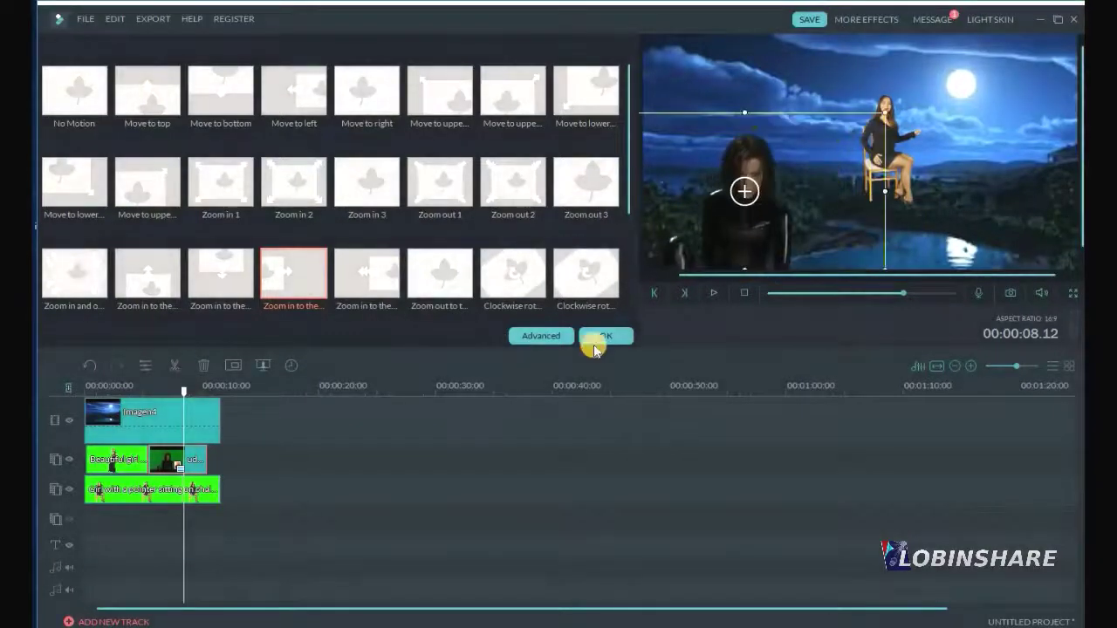
left_click(601, 337)
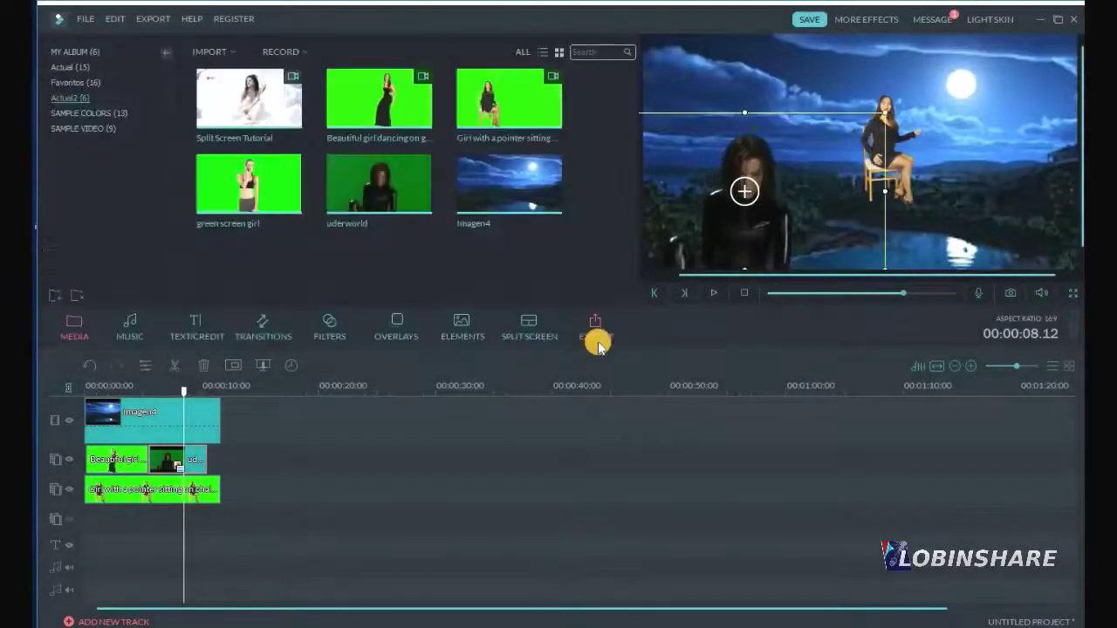
- Move the dancing girl to the top-left, give her a Zoom in motion, and shrink her
left_click(103, 469)
left_click_drag(773, 200, 765, 83)
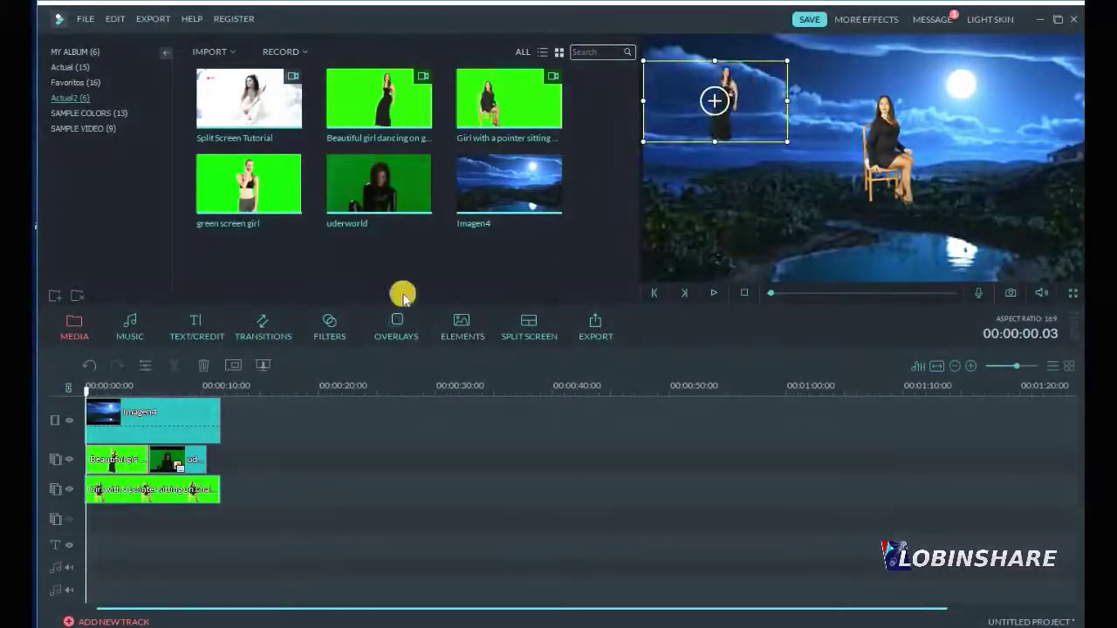
double_click(116, 462)
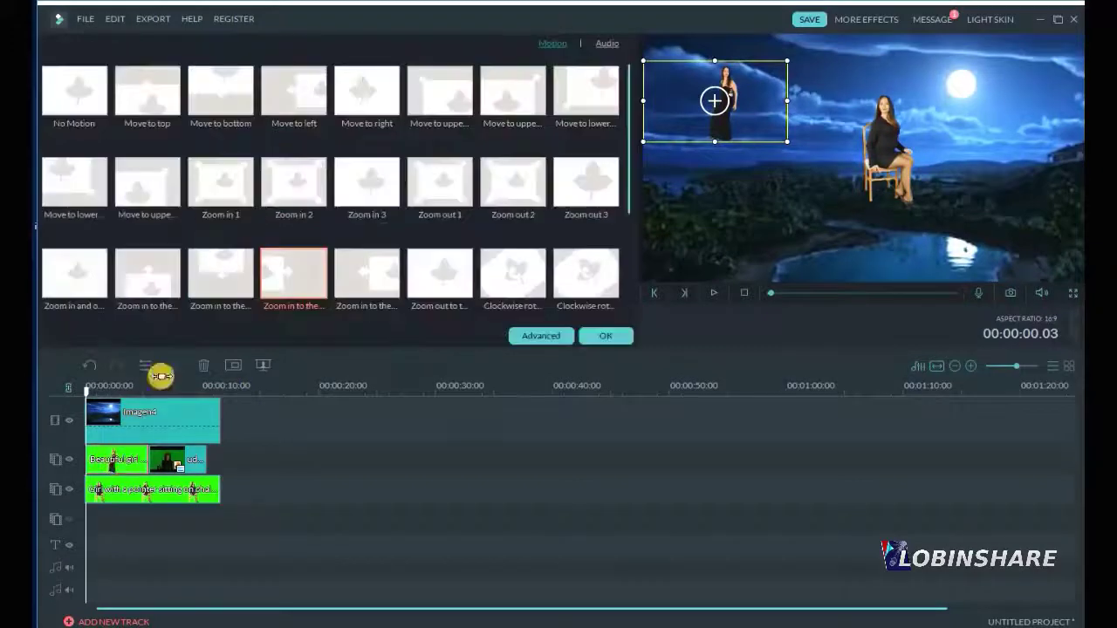
double_click(390, 277)
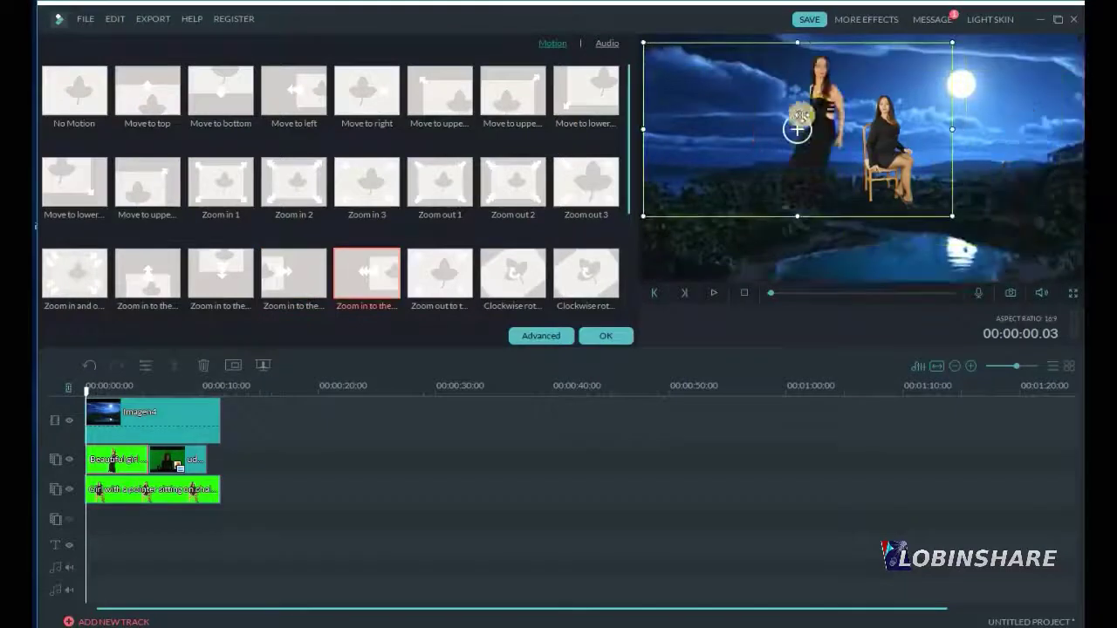
left_click_drag(953, 43, 759, 111)
left_click(133, 388)
left_click(607, 336)
- Shift the seated girl slightly left and enlarge her
left_click(152, 493)
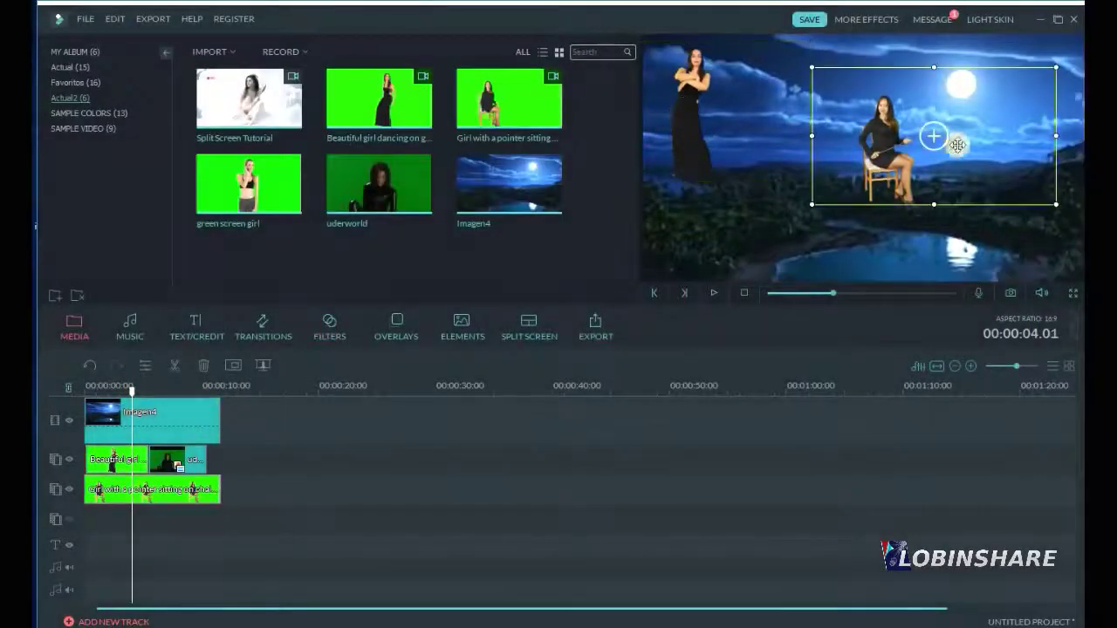
left_click_drag(915, 169, 877, 170)
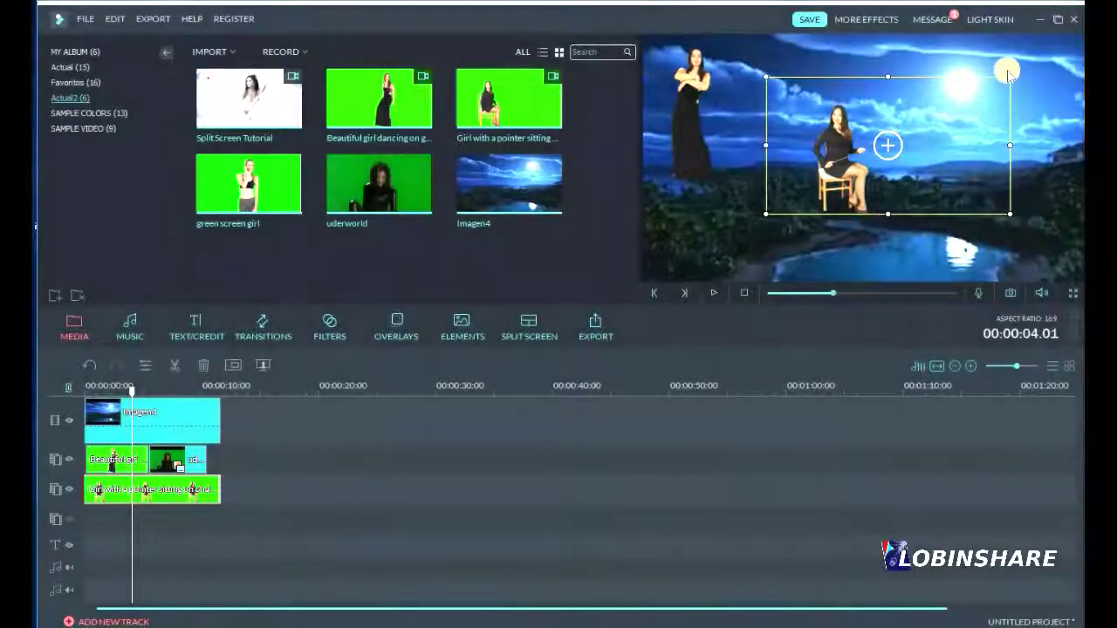
left_click_drag(1012, 76, 1043, 70)
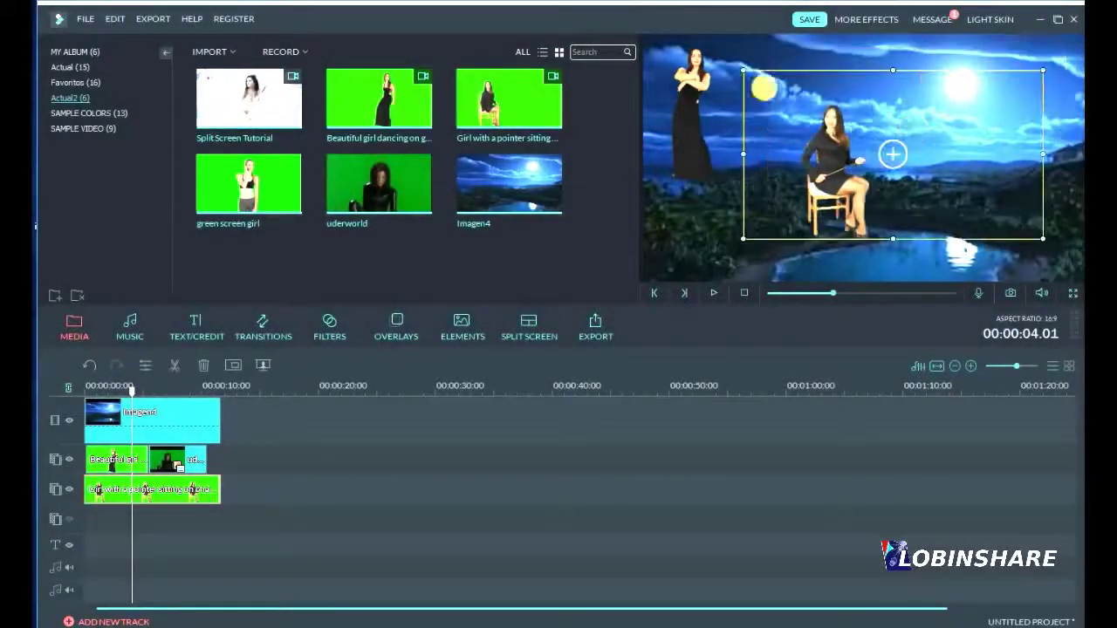
left_click(290, 201)
- Put 'green screen girl' on track 4, key out her green, move her right, and start her about 2 seconds in
left_click_drag(289, 201, 158, 511)
right_click(186, 520)
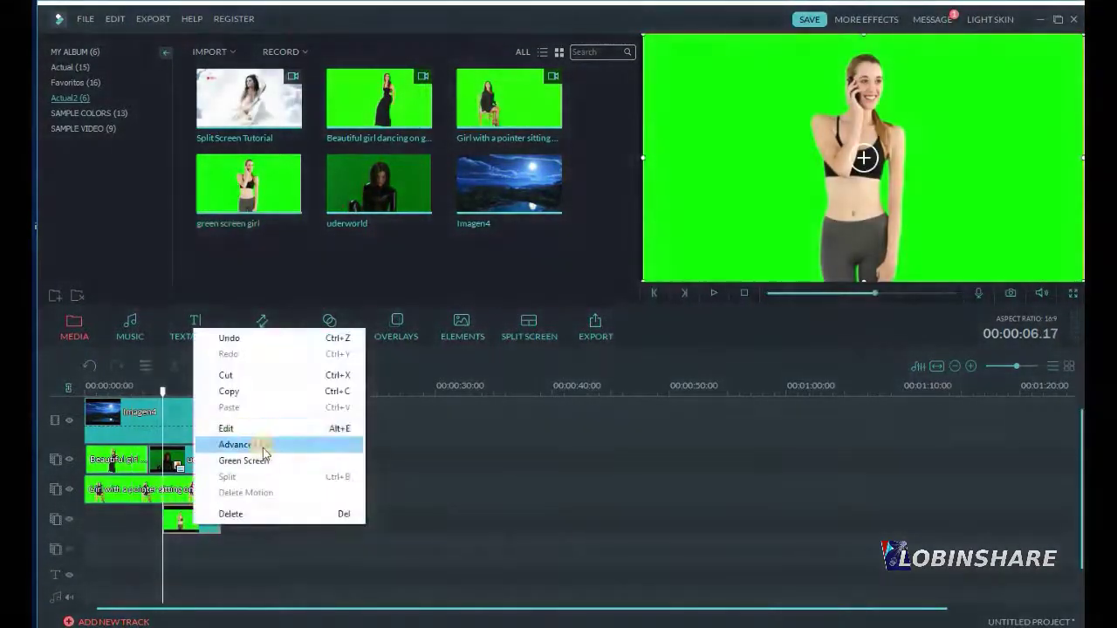
left_click(273, 463)
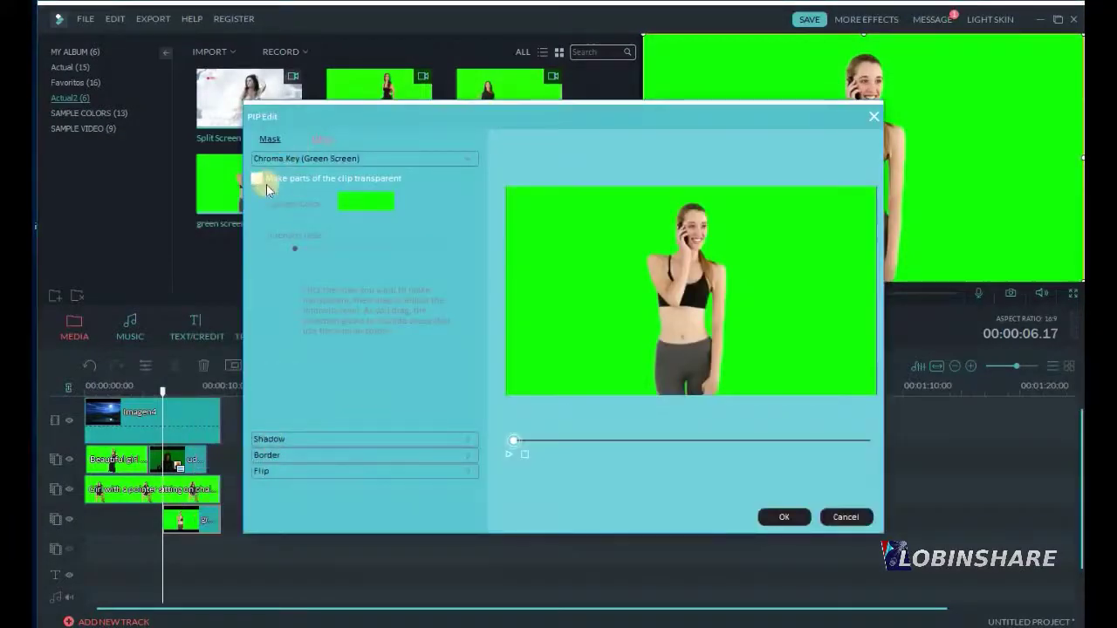
left_click(255, 178)
left_click(783, 516)
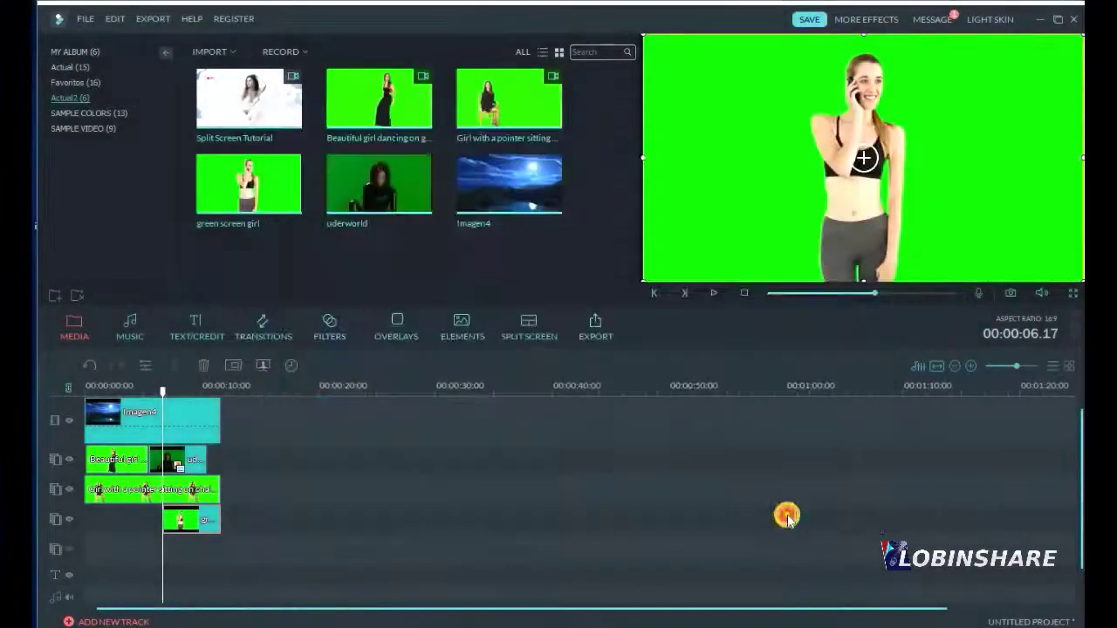
left_click_drag(748, 226, 830, 213)
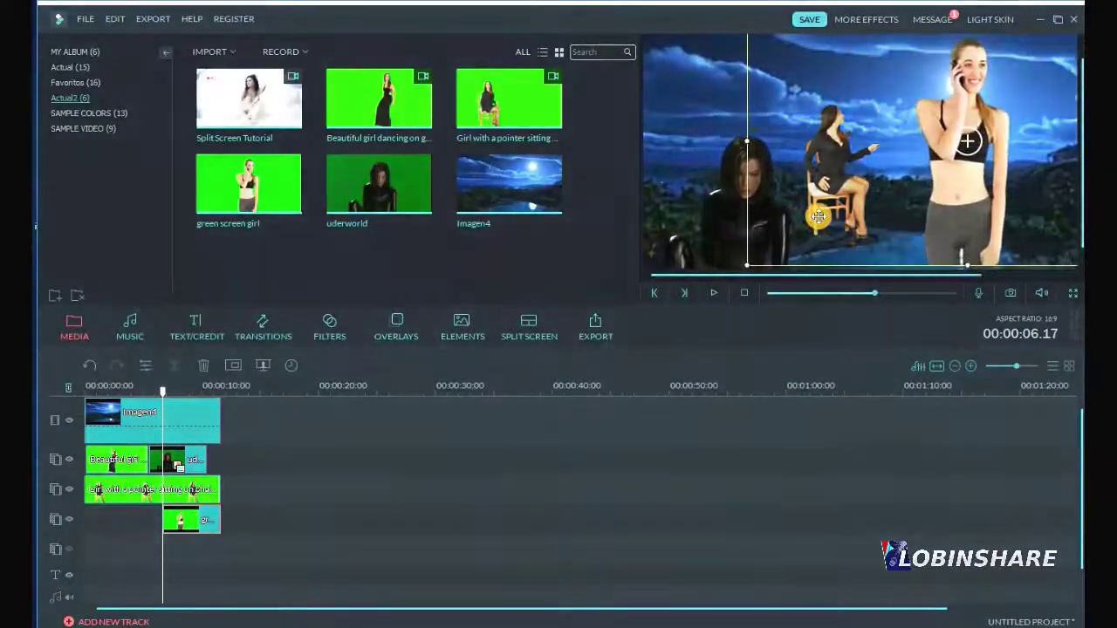
left_click_drag(164, 519, 121, 520)
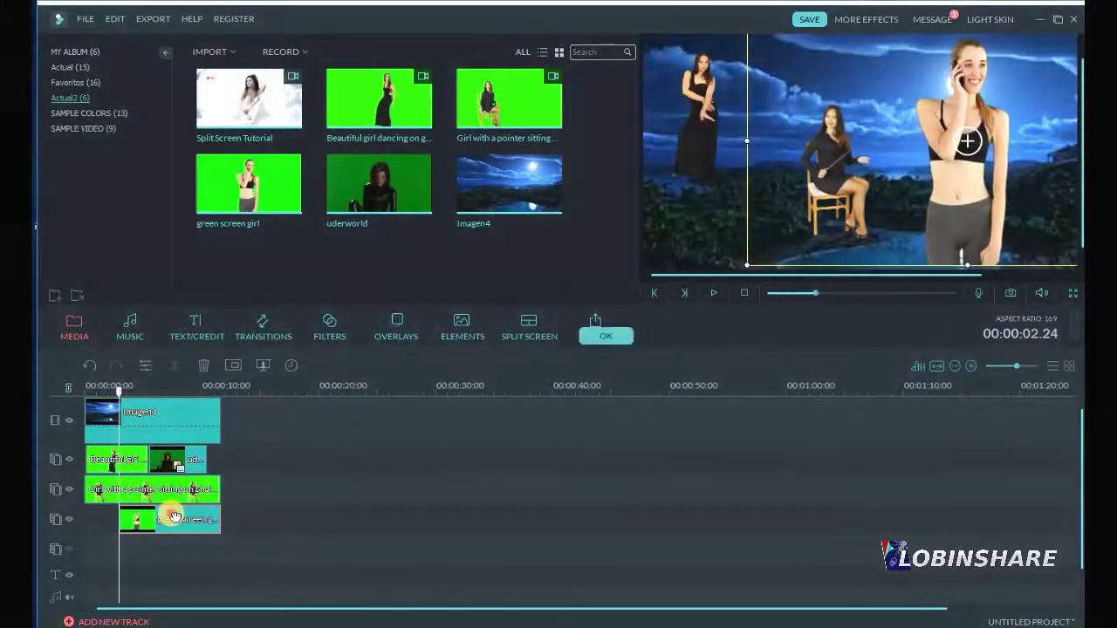
- Apply the Fade motion preset to the phone-call girl's track-4 clip
double_click(175, 516)
scroll(416, 275, "down", 2)
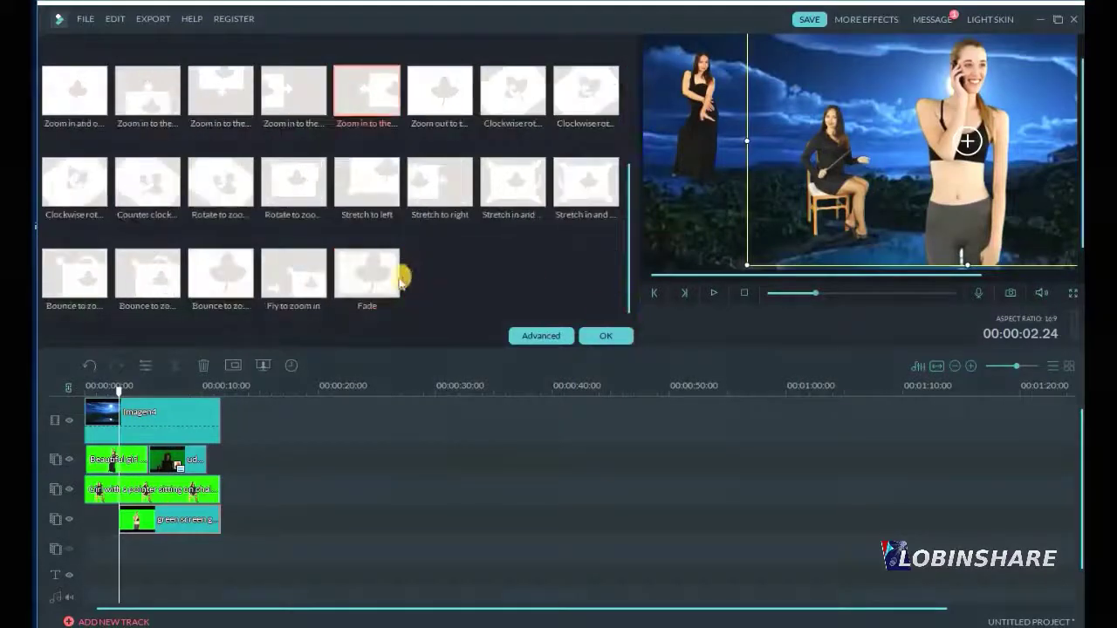
left_click(397, 277)
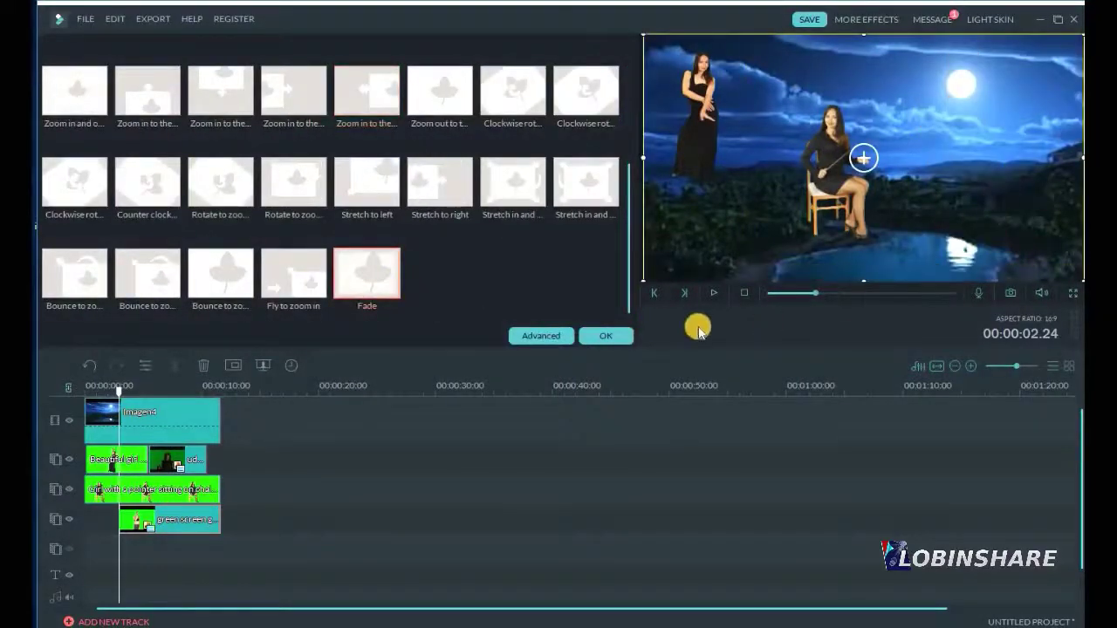
left_click(620, 335)
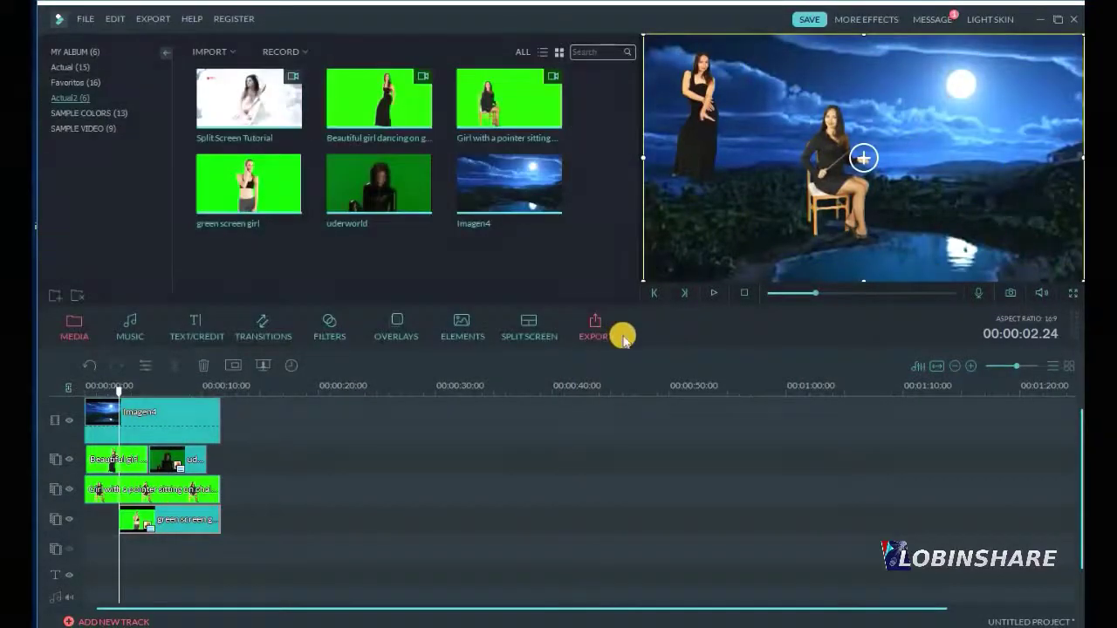